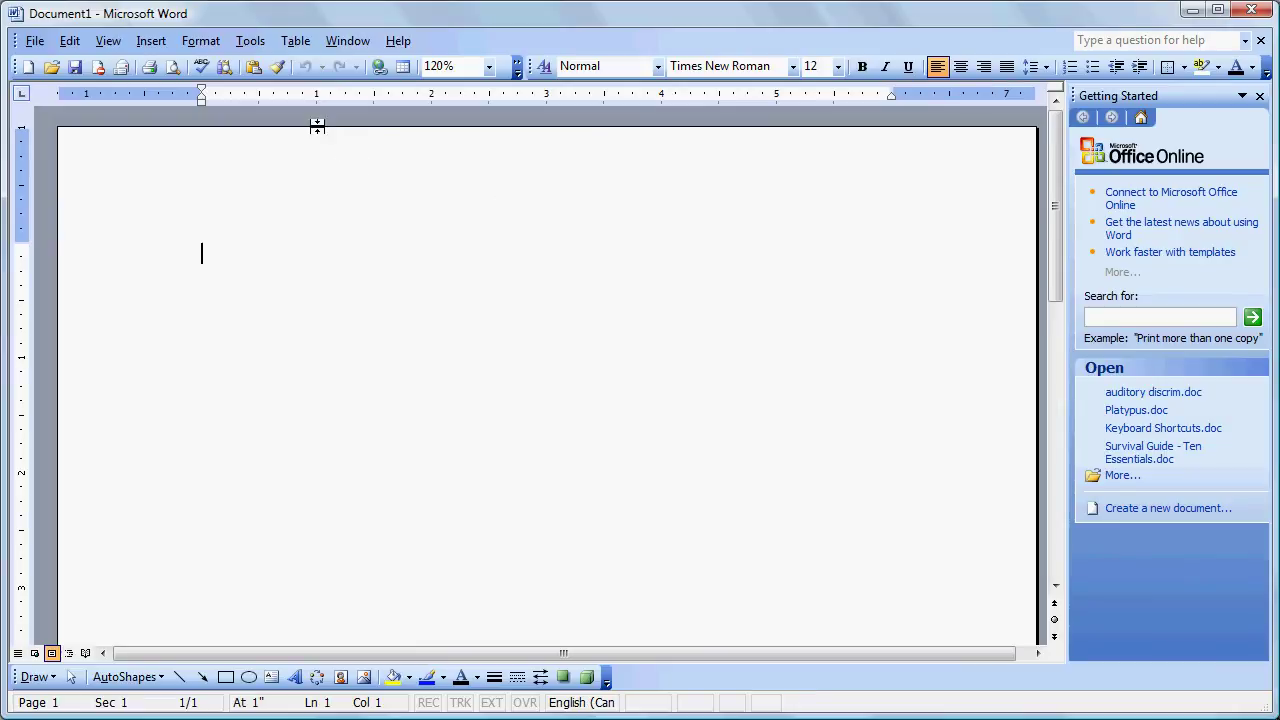
Step: Turn on 'Show Standard and Formatting toolbars on two rows' in the Customize options
click(247, 46)
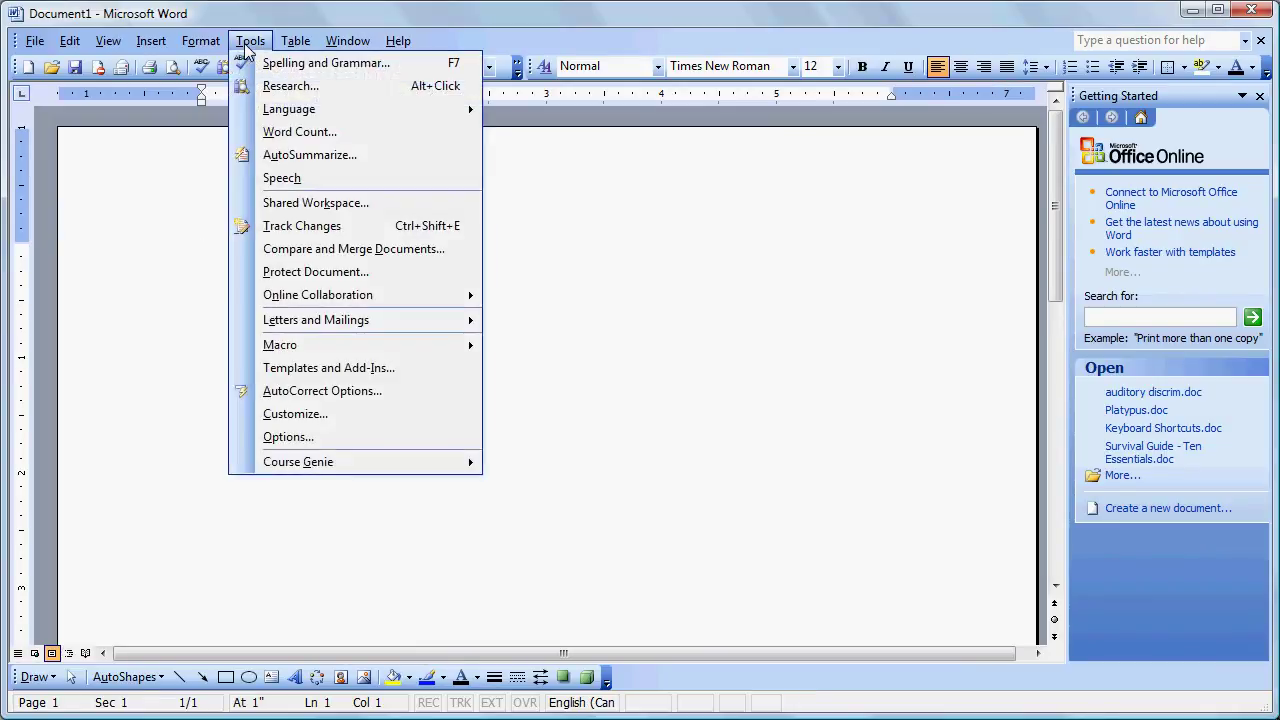
click(307, 416)
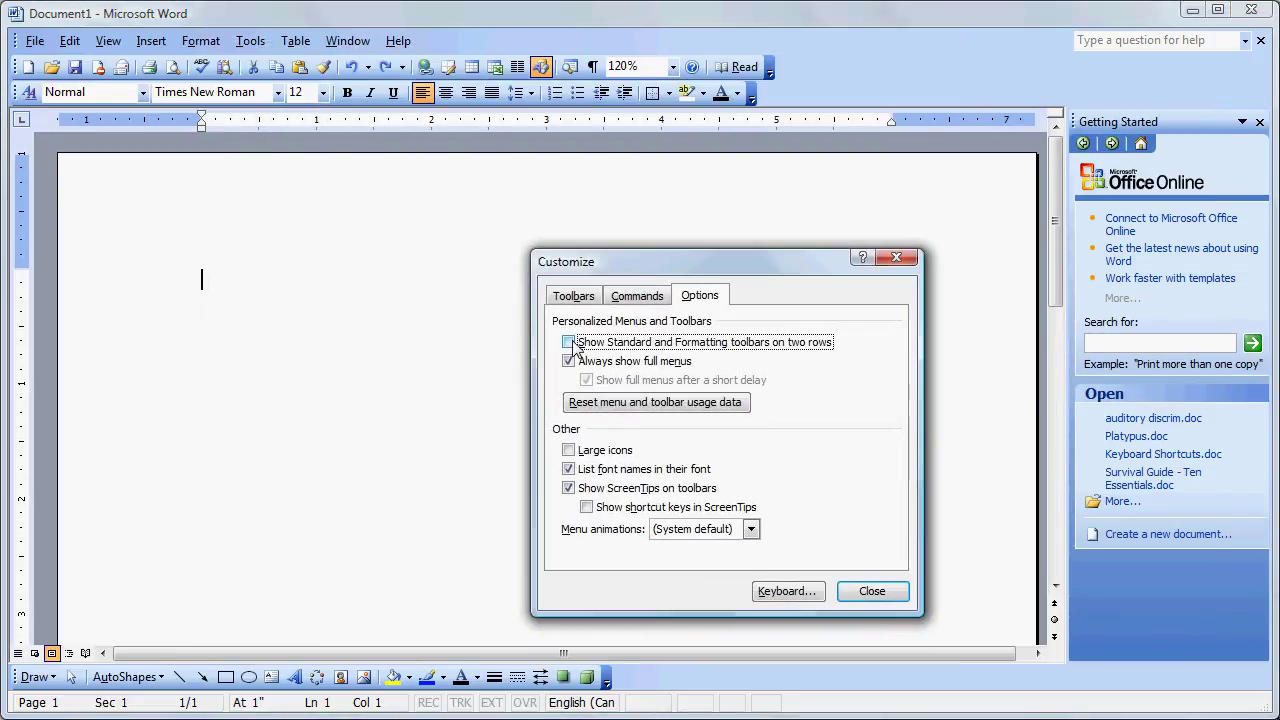
click(568, 342)
click(855, 591)
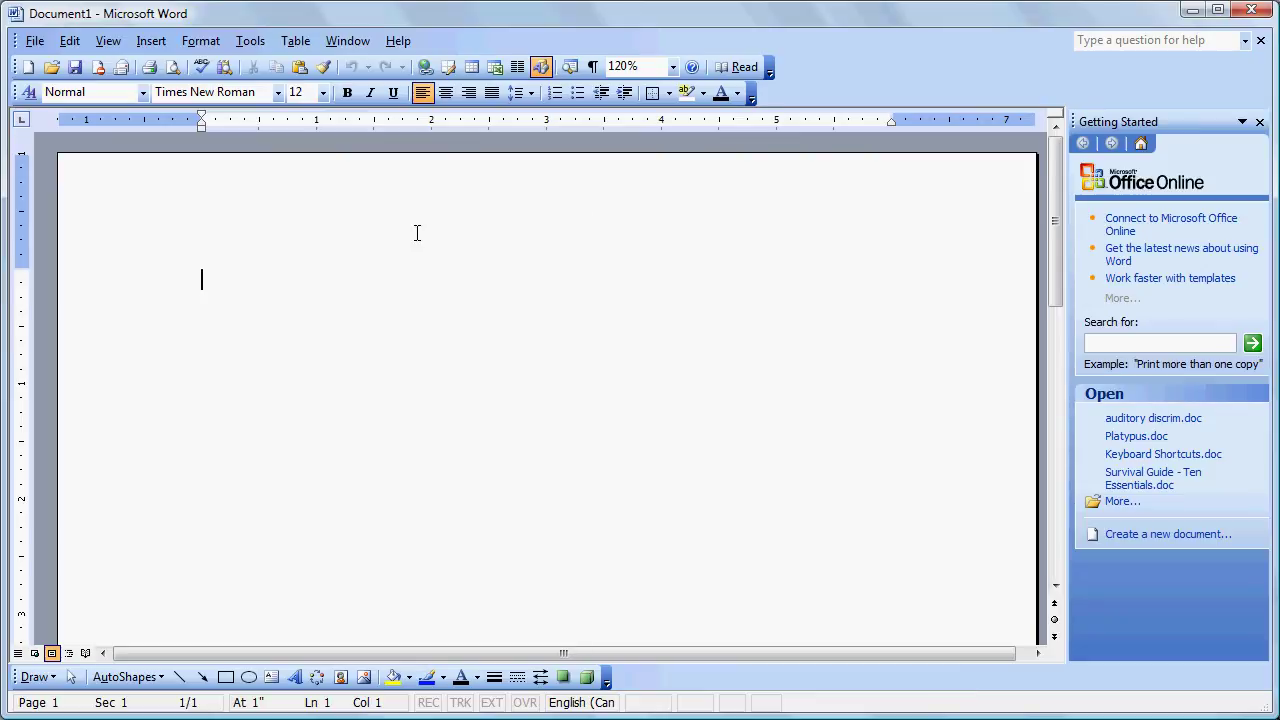
Step: Apply the 1. a. i. outline numbered list style to the blank page
click(188, 44)
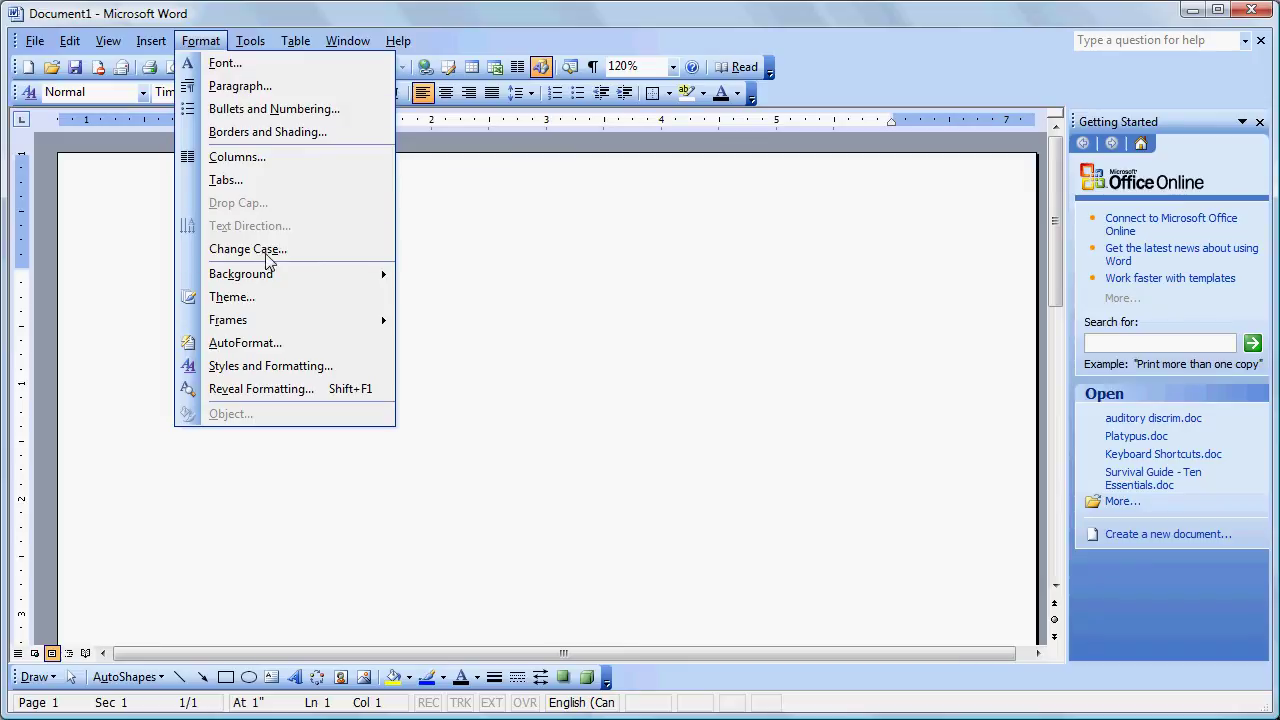
click(270, 110)
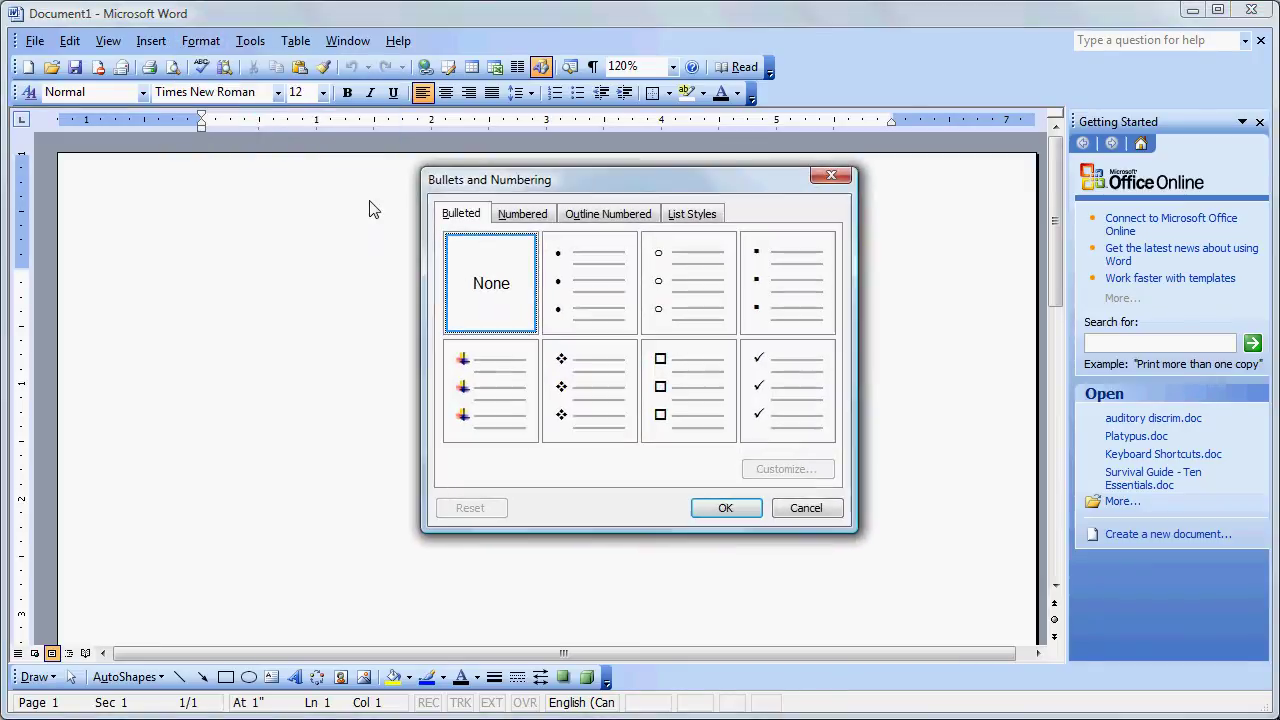
click(590, 215)
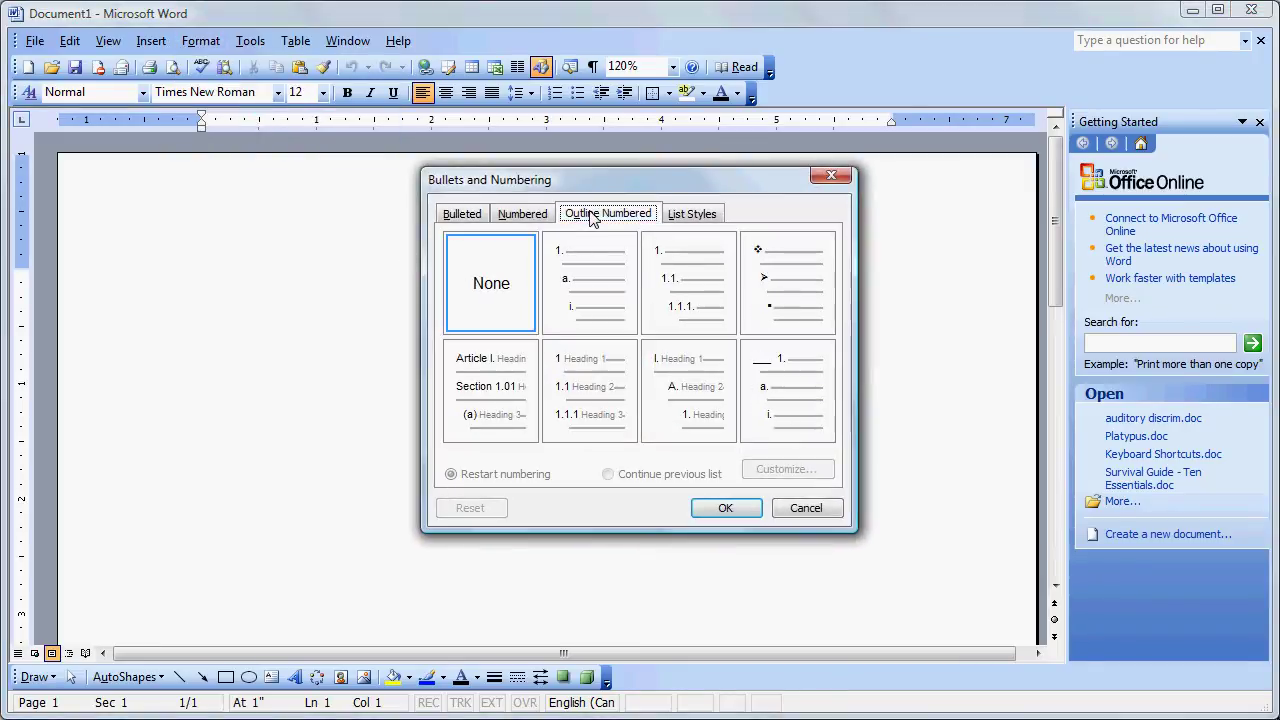
click(581, 285)
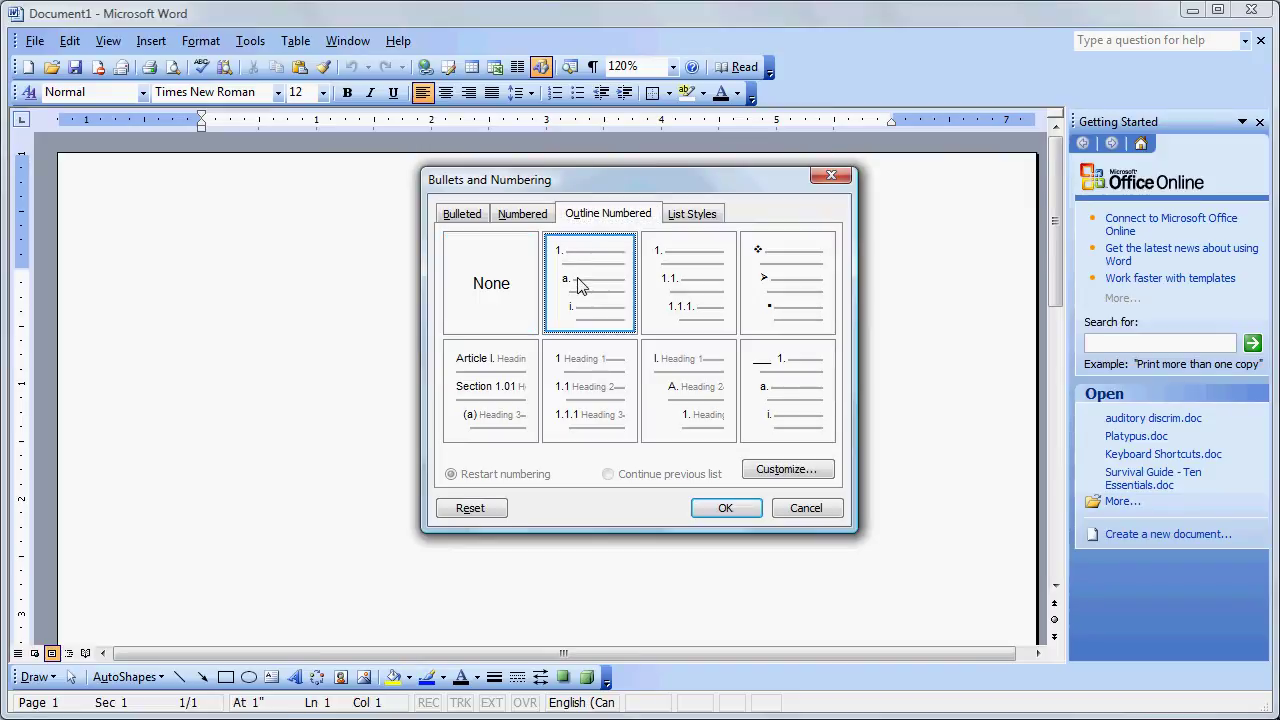
click(714, 510)
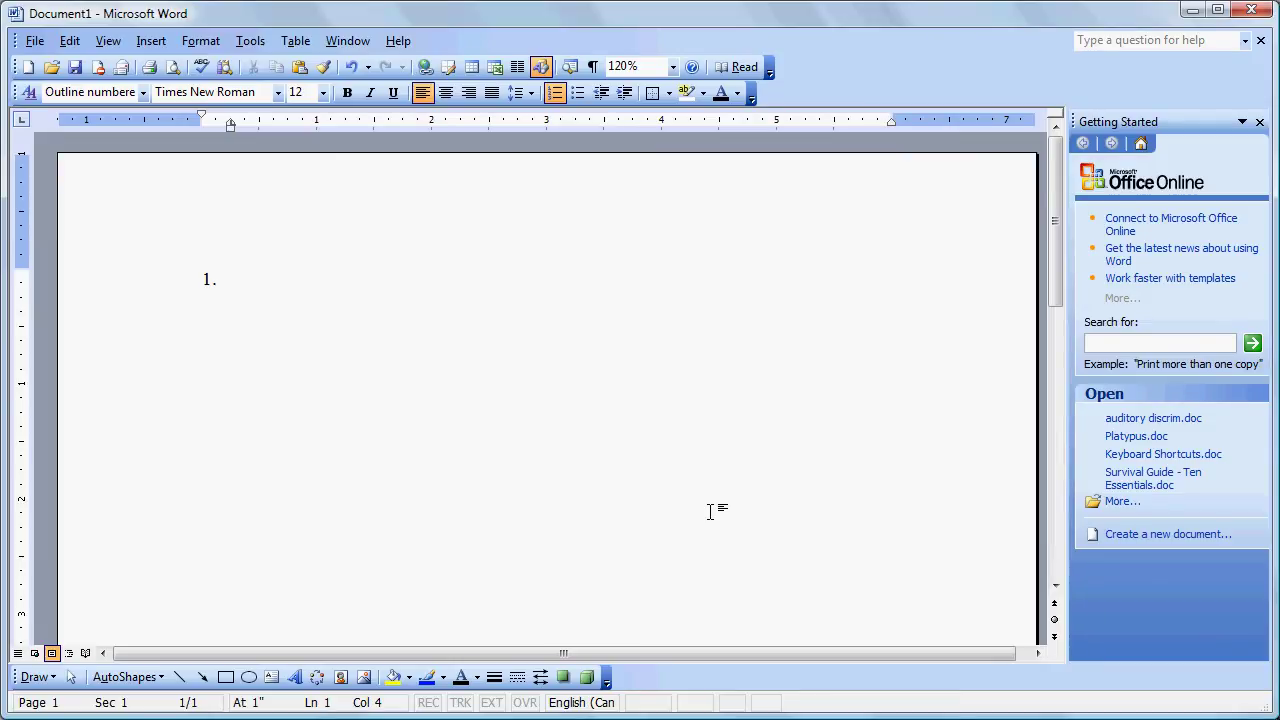
Step: Type 'Question 1' and 'Question 2' as numbered items 1 and 2
text(Question)
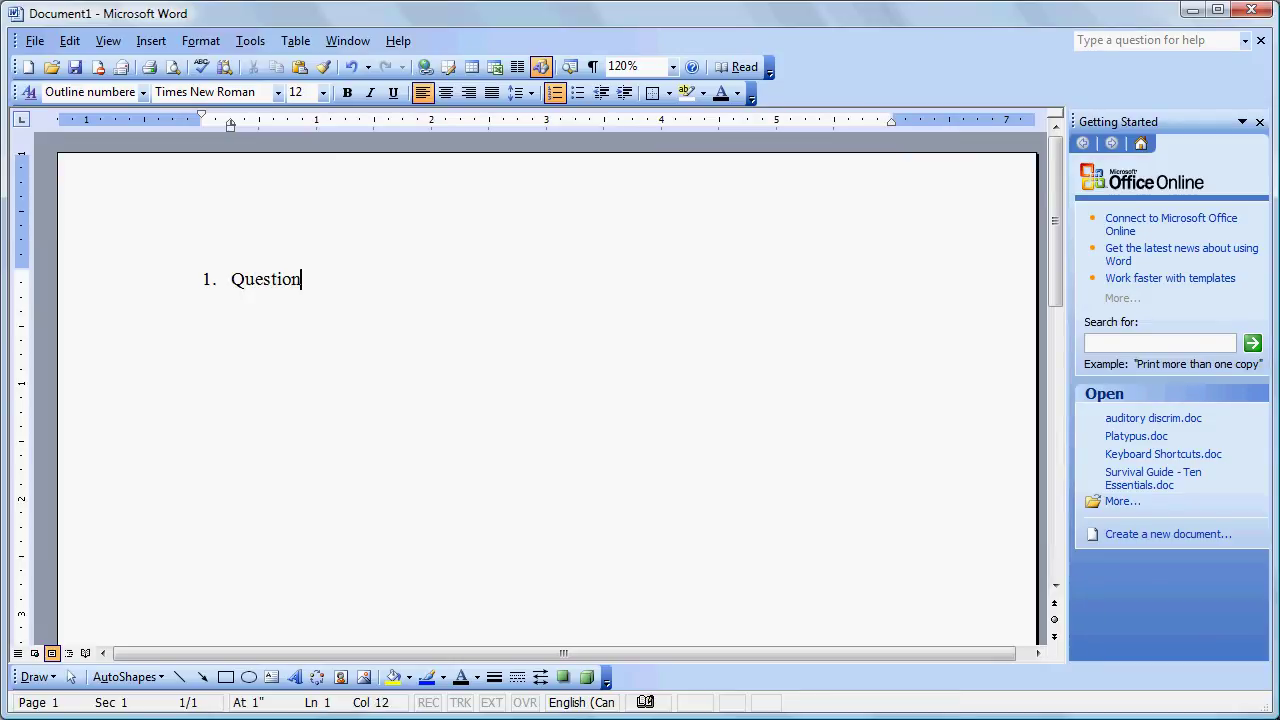
text( 1)
key(Return)
text(Question 2)
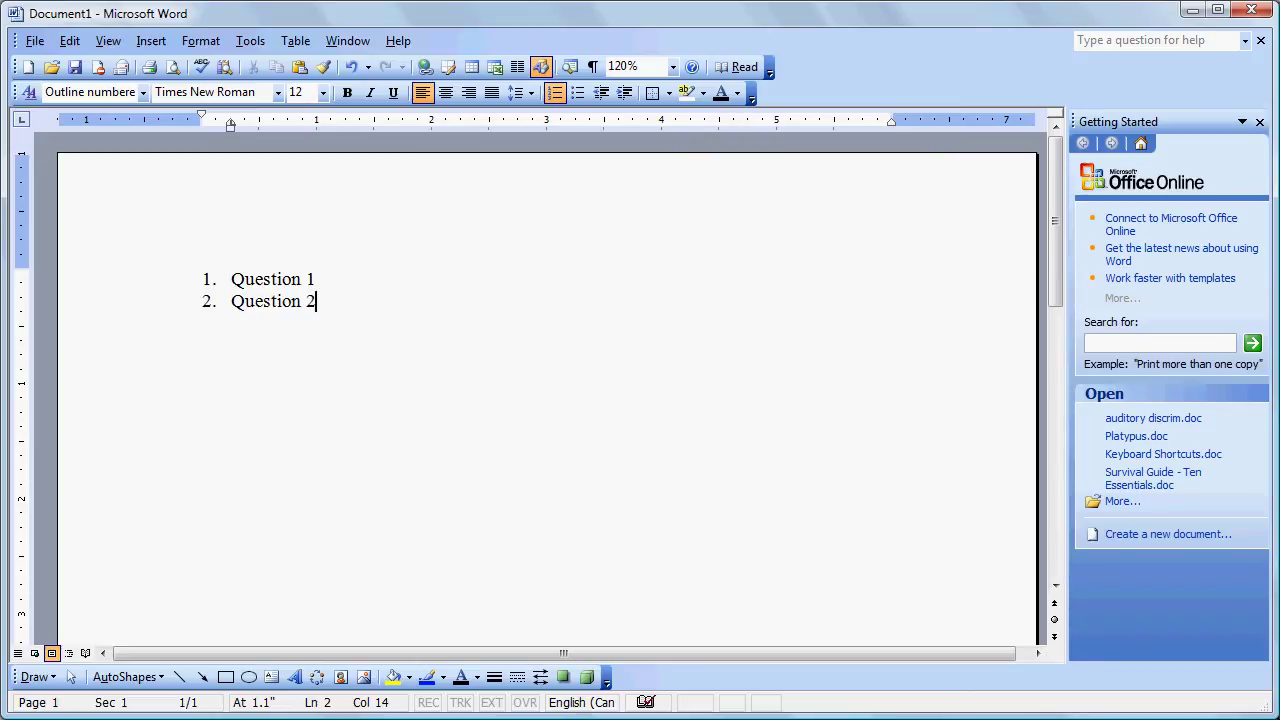
Step: Add blank lines under Questions 1 and 2, then type 'Question 3:' as item 3
key(Up)
key(shift+Return)
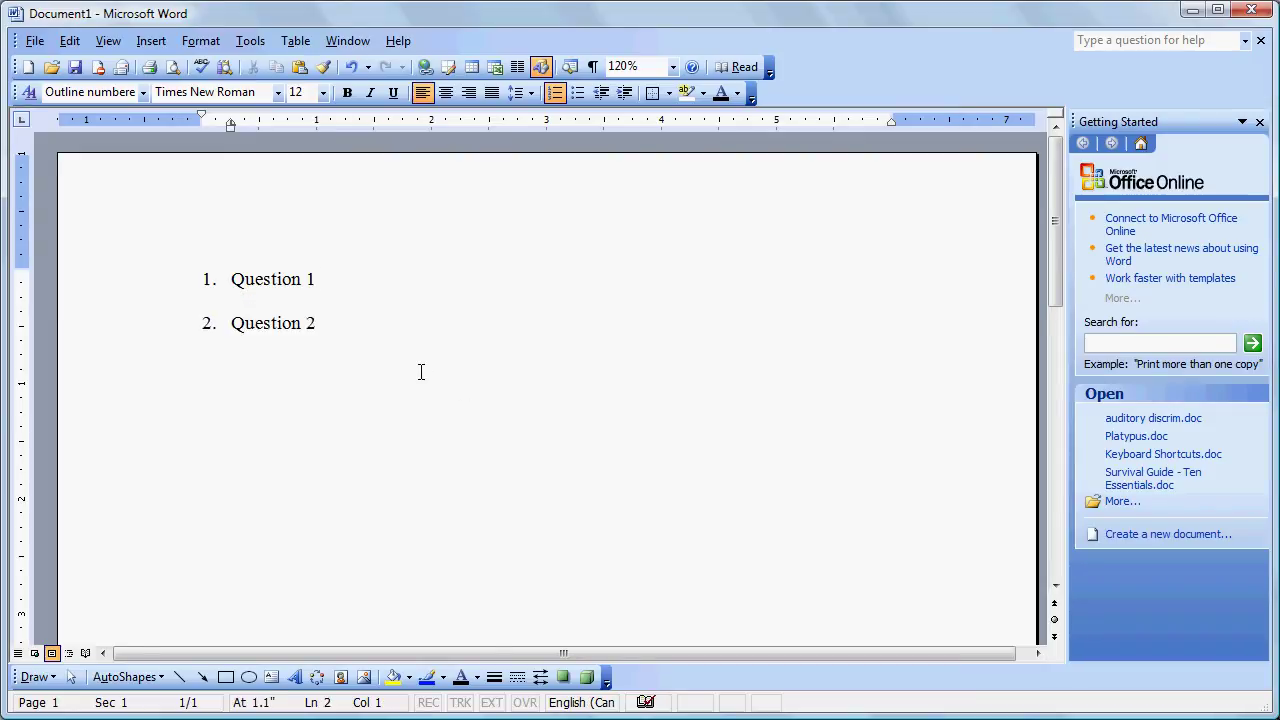
click(321, 322)
key(shift+Return)
key(Return)
text(Question 3:)
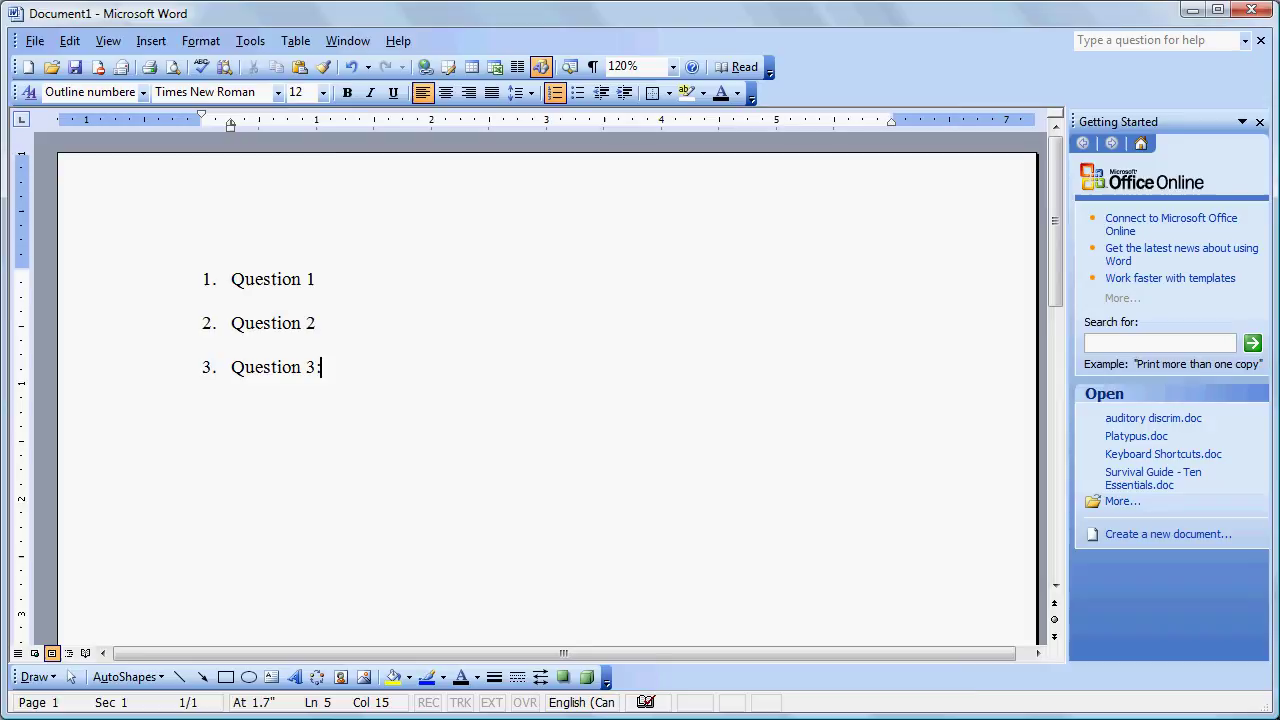
Step: Demote a new item under Question 3: and enter 'Answer 1' and 'Answer 2' as a. and b
key(Return)
key(Tab)
text(Ans)
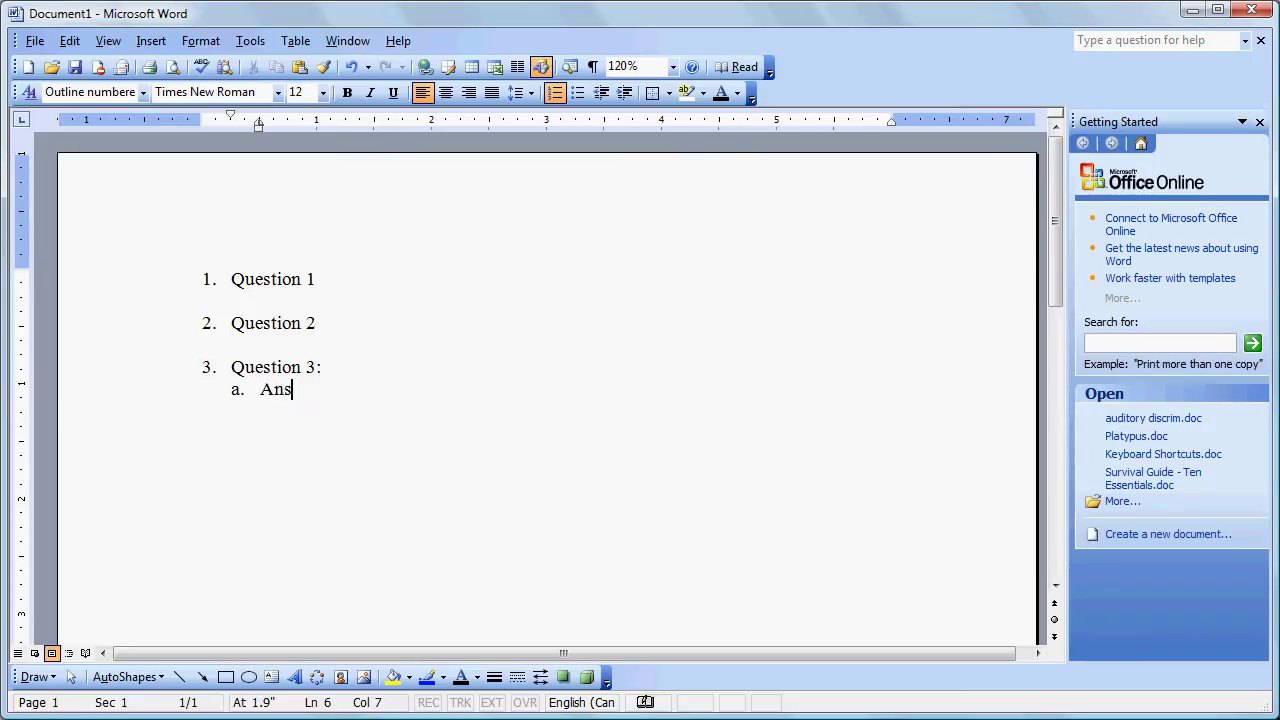
text(wer 1)
key(Return)
text(Ans)
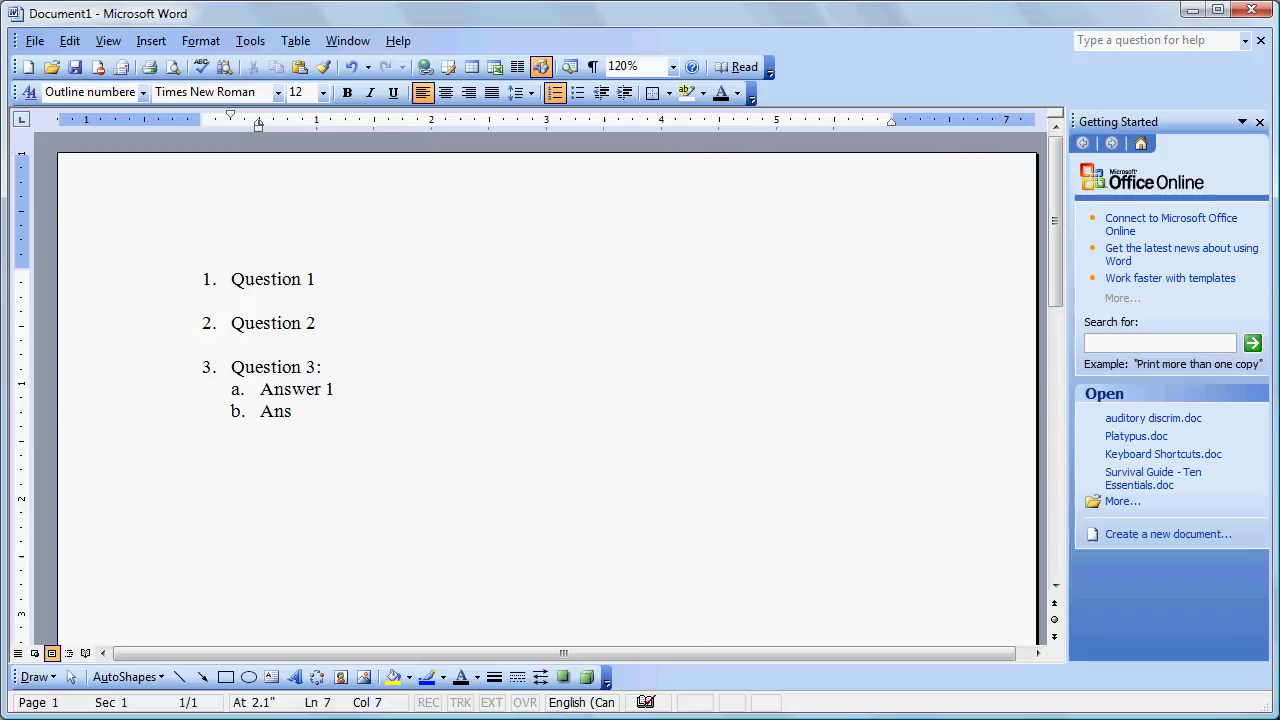
text(wer 2)
Step: Add 'Answer 3' and 'Answer 4' as sub-items c. and d
key(Return)
text(Asa)
key(BackSpace)
text(n)
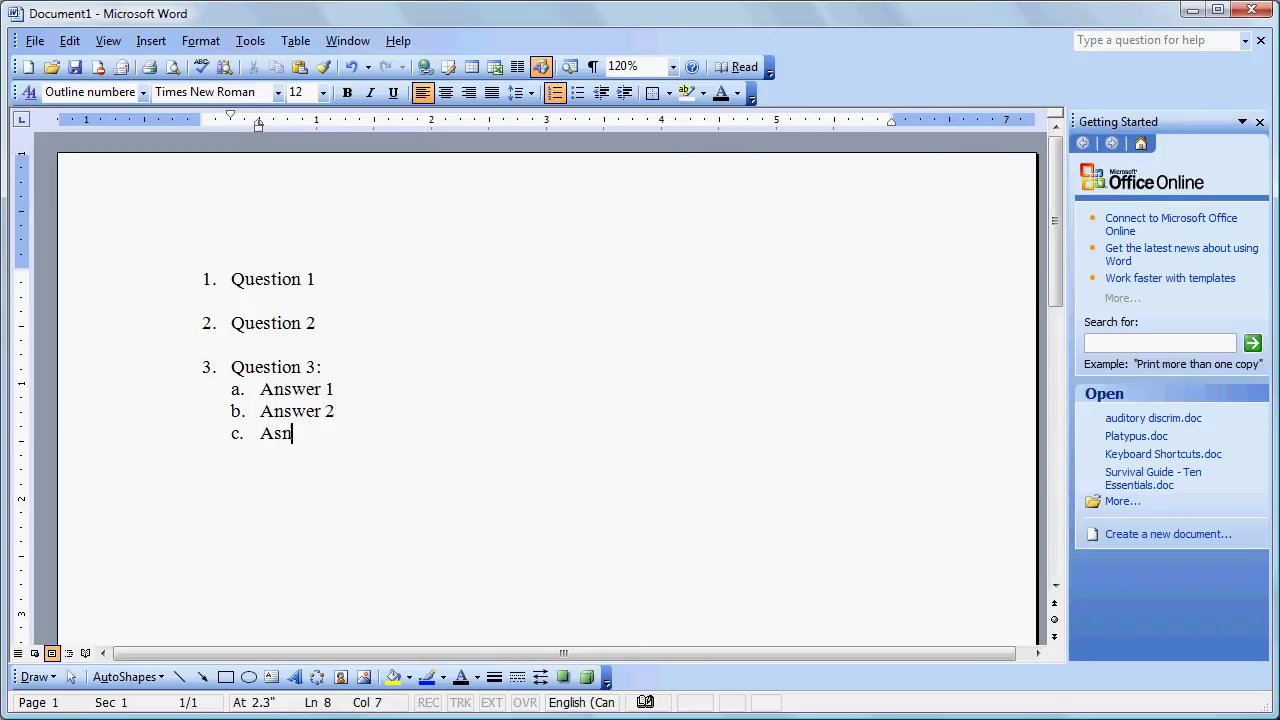
key(BackSpace)
key(BackSpace)
text(nswer 3)
key(Return)
text(Ans)
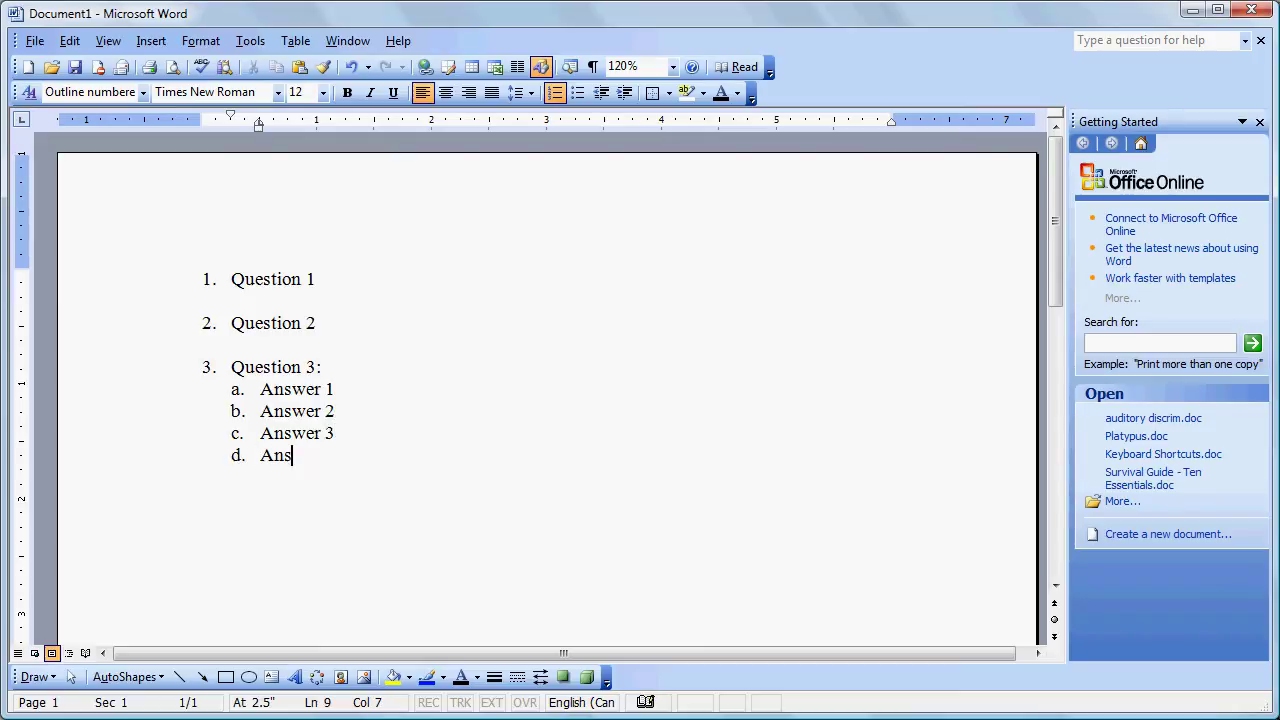
text(wer 4)
Step: Add a blank line after Answer 4 and type 'Question 4' as top-level item 4
key(Return)
key(BackSpace)
key(BackSpace)
key(BackSpace)
key(shift+Return)
key(Return)
key(shift+Tab)
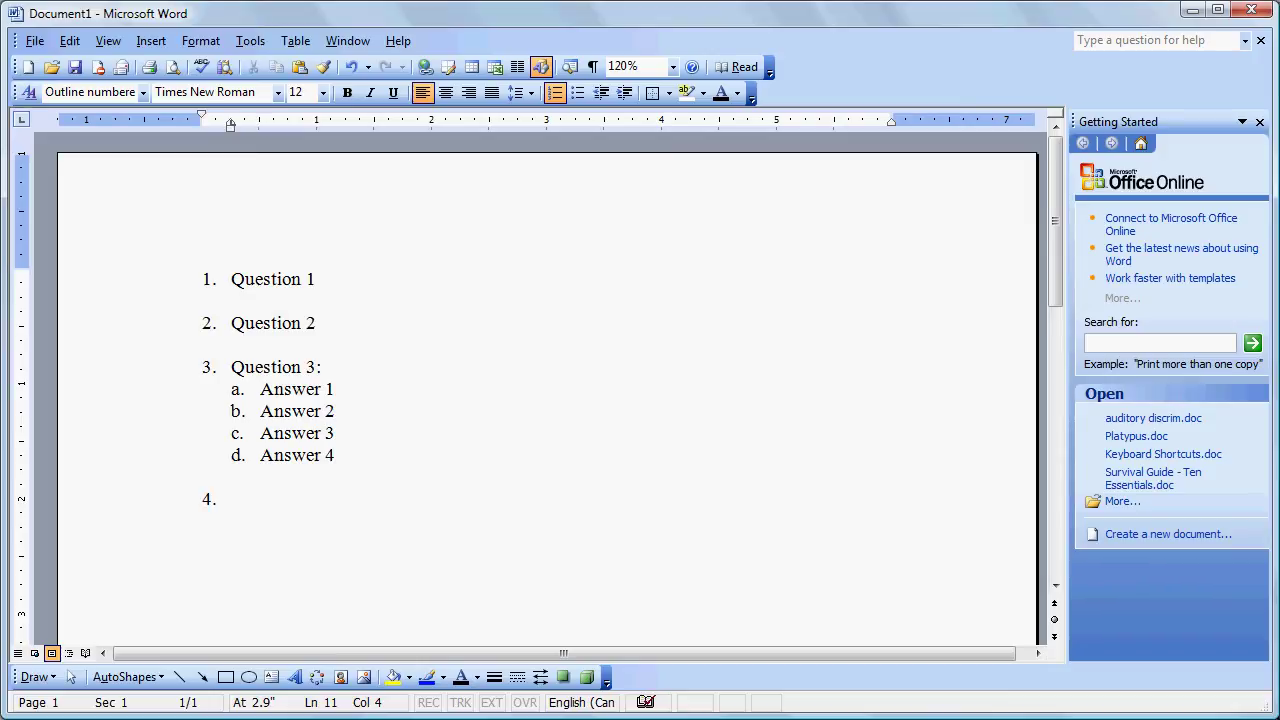
text(Question 4)
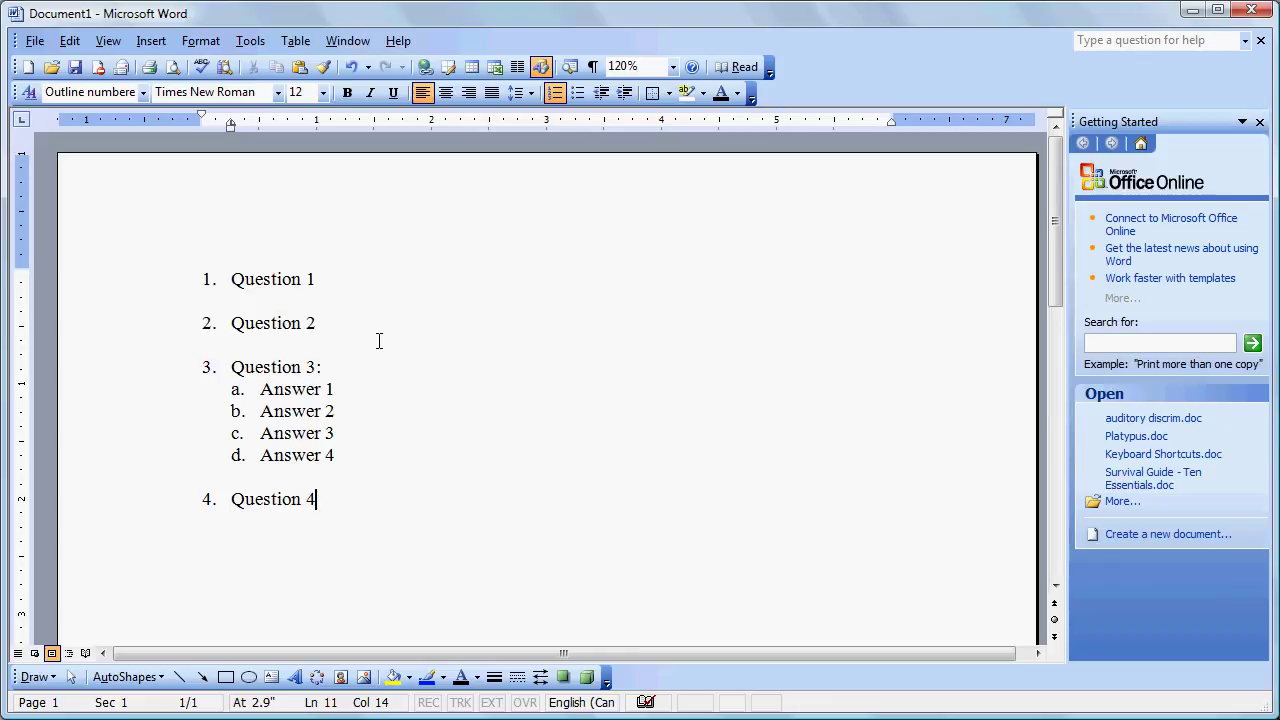
Step: Delete the Question 2 line and start a new empty item 4 after Question 4
triple_click(278, 323)
key(Delete)
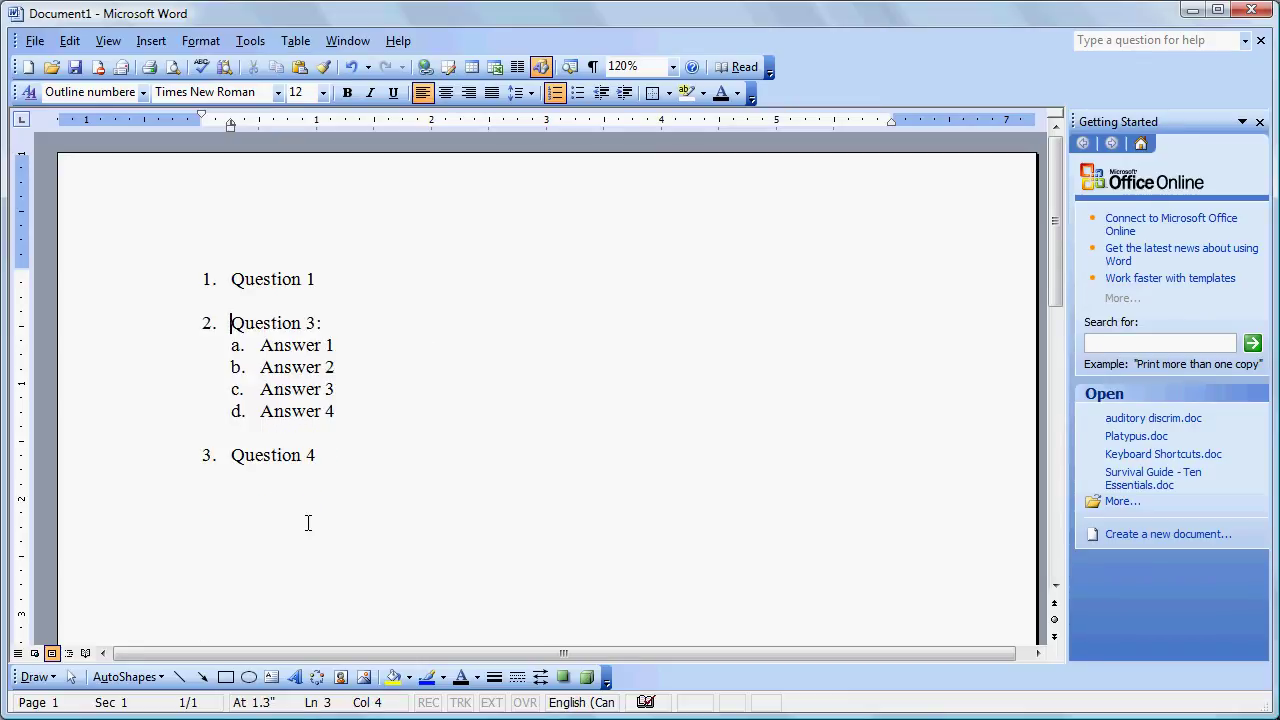
click(333, 454)
key(Return)
key(Return)
Step: Create a new blank document and select the filled round bullet style in Bullets and Numbering
click(26, 66)
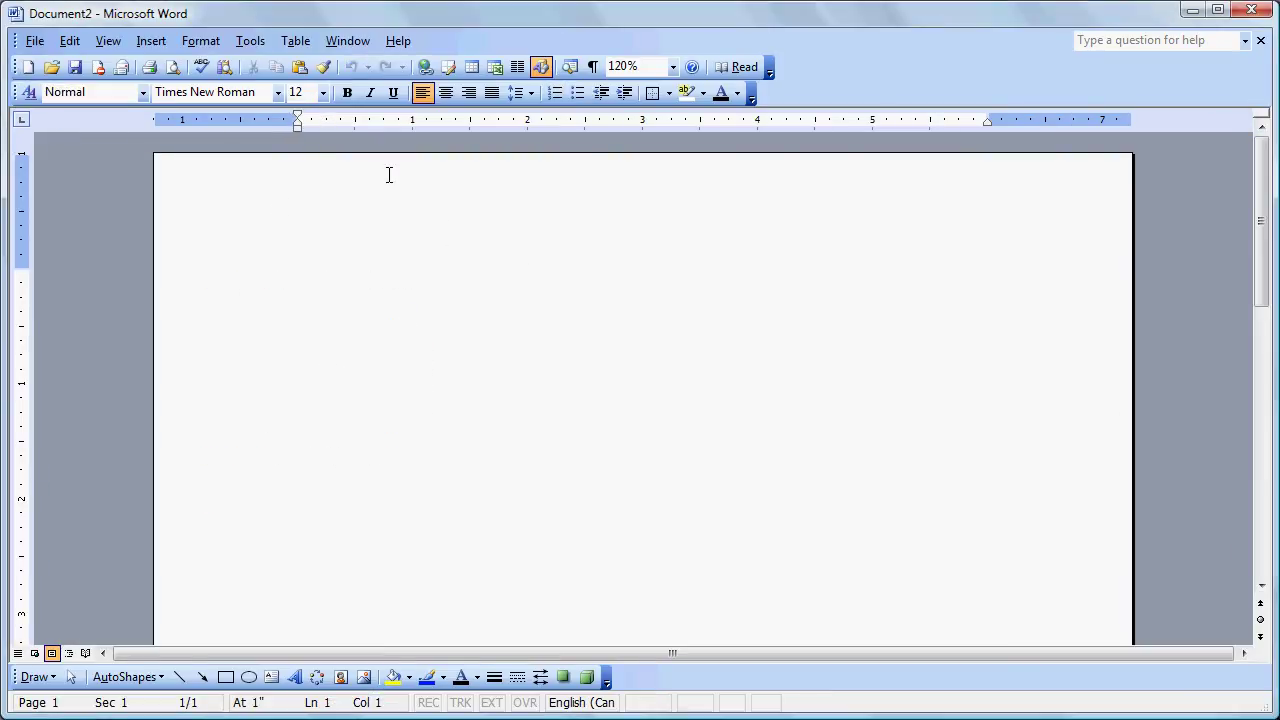
click(208, 40)
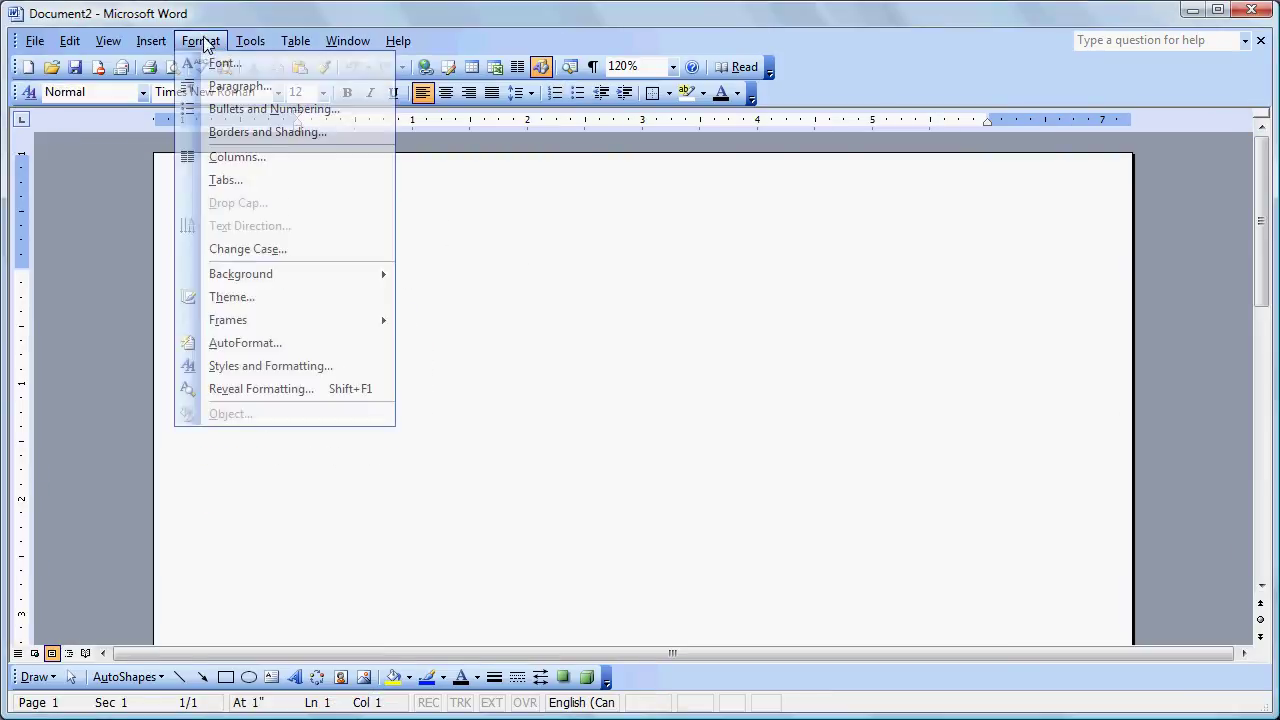
click(240, 110)
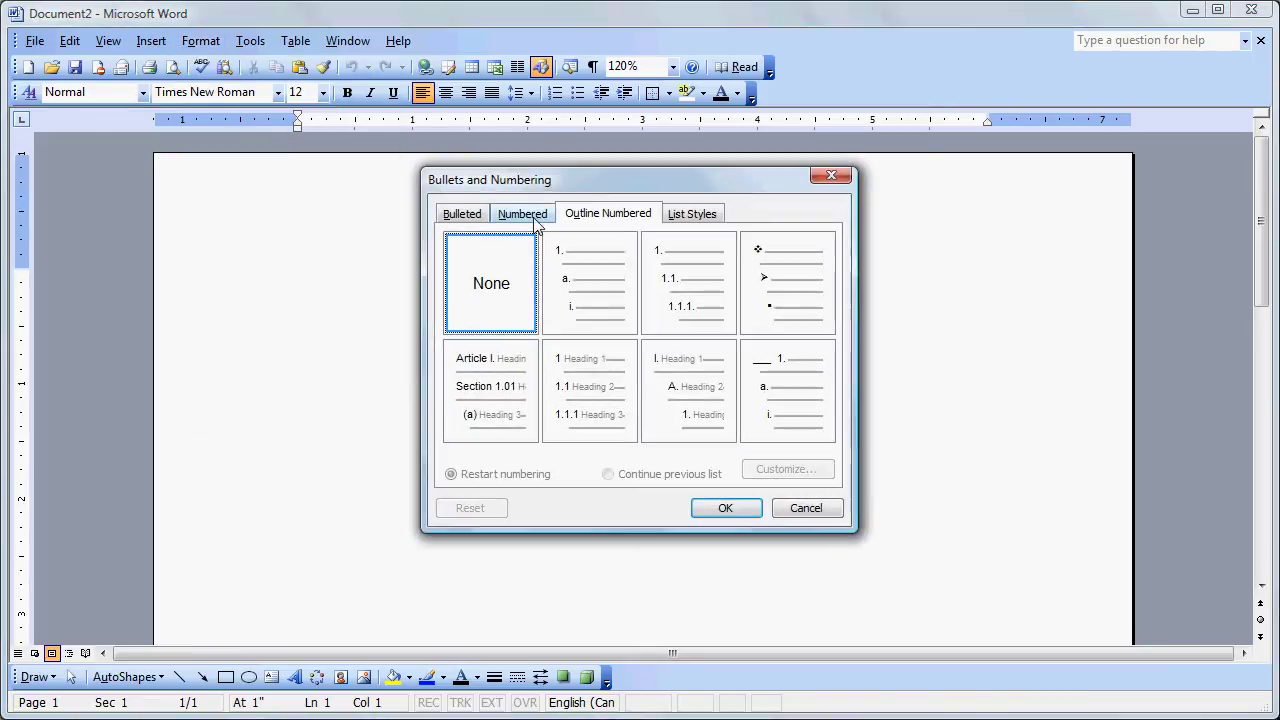
click(474, 216)
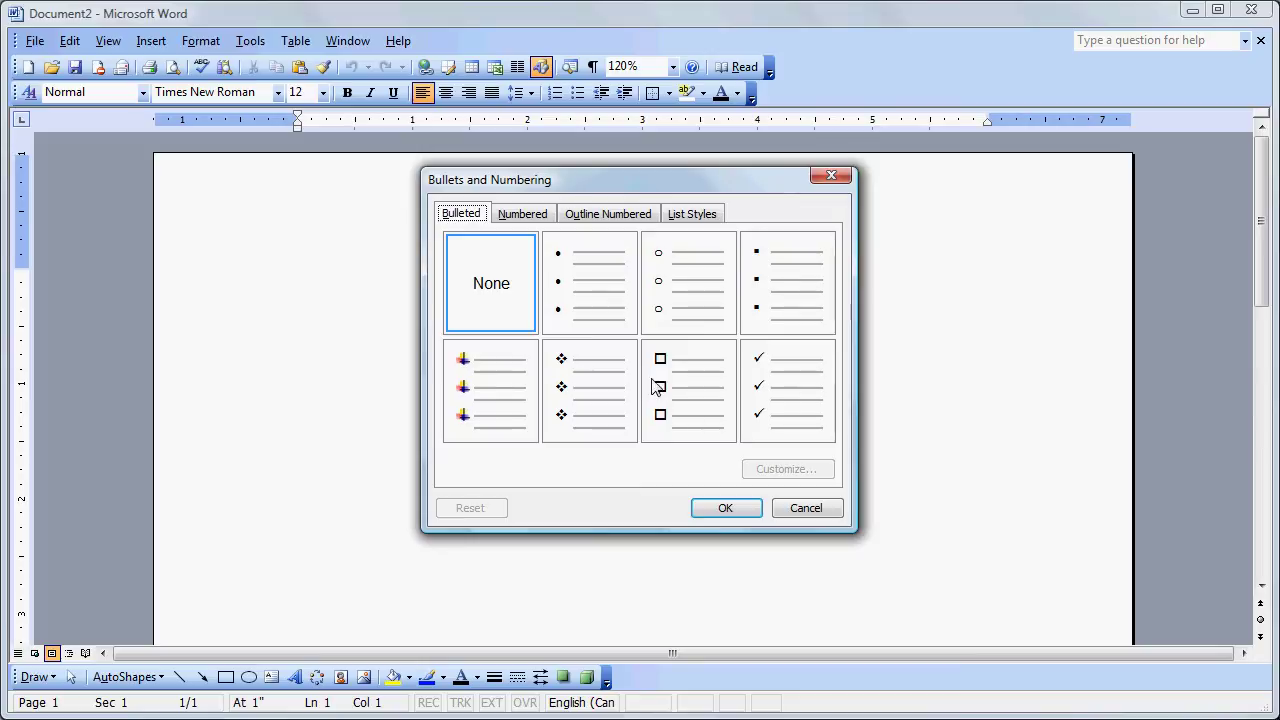
click(617, 306)
Step: Customize the bullet to the folder symbol instead of a picture bullet and apply it
click(779, 468)
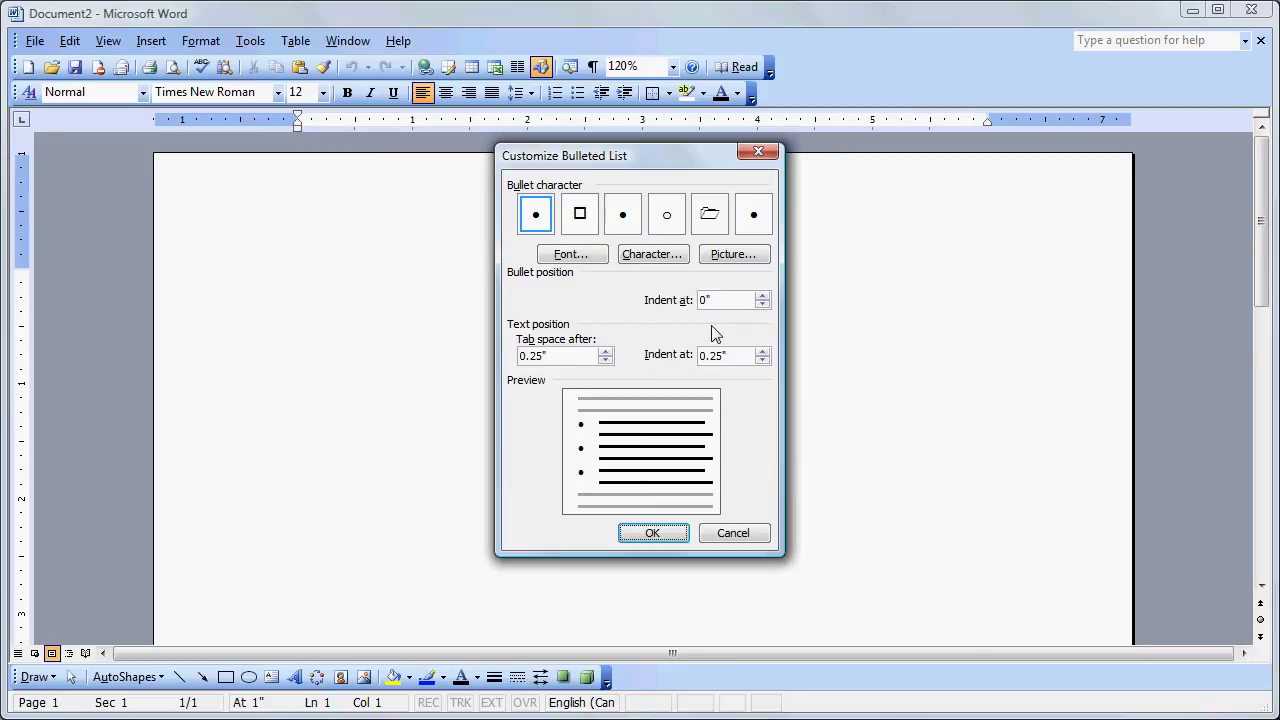
click(712, 219)
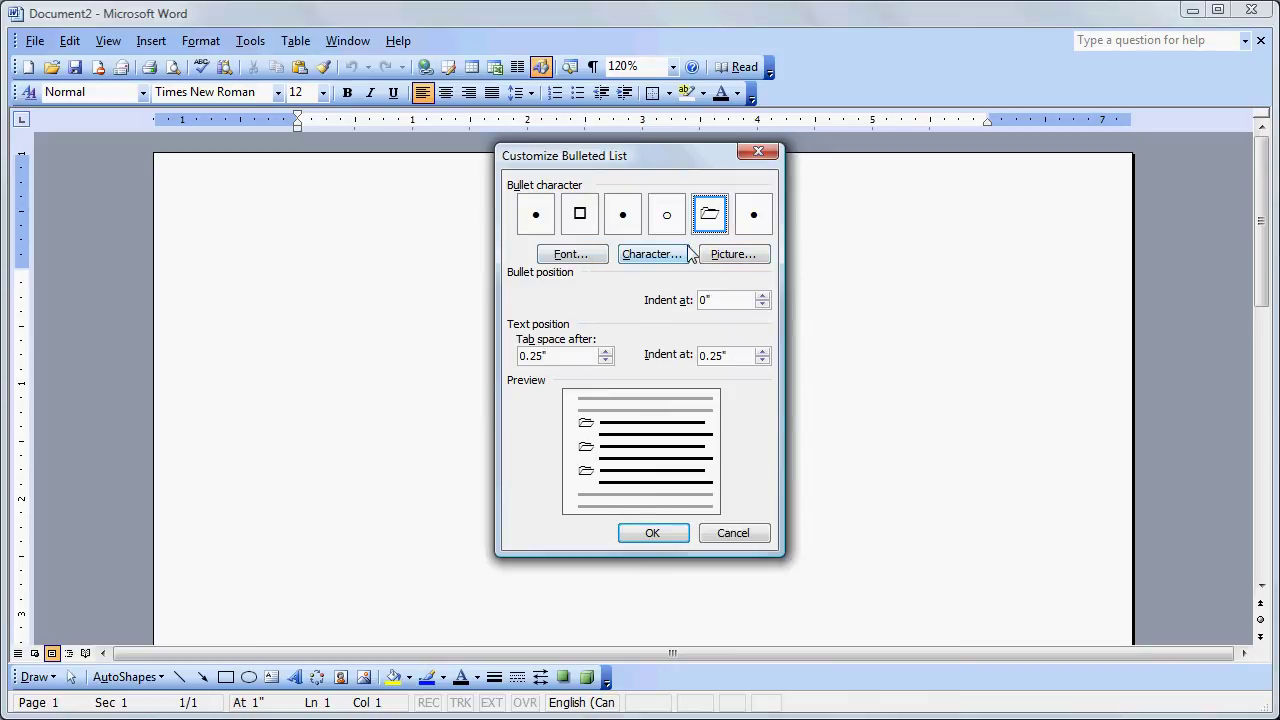
click(719, 257)
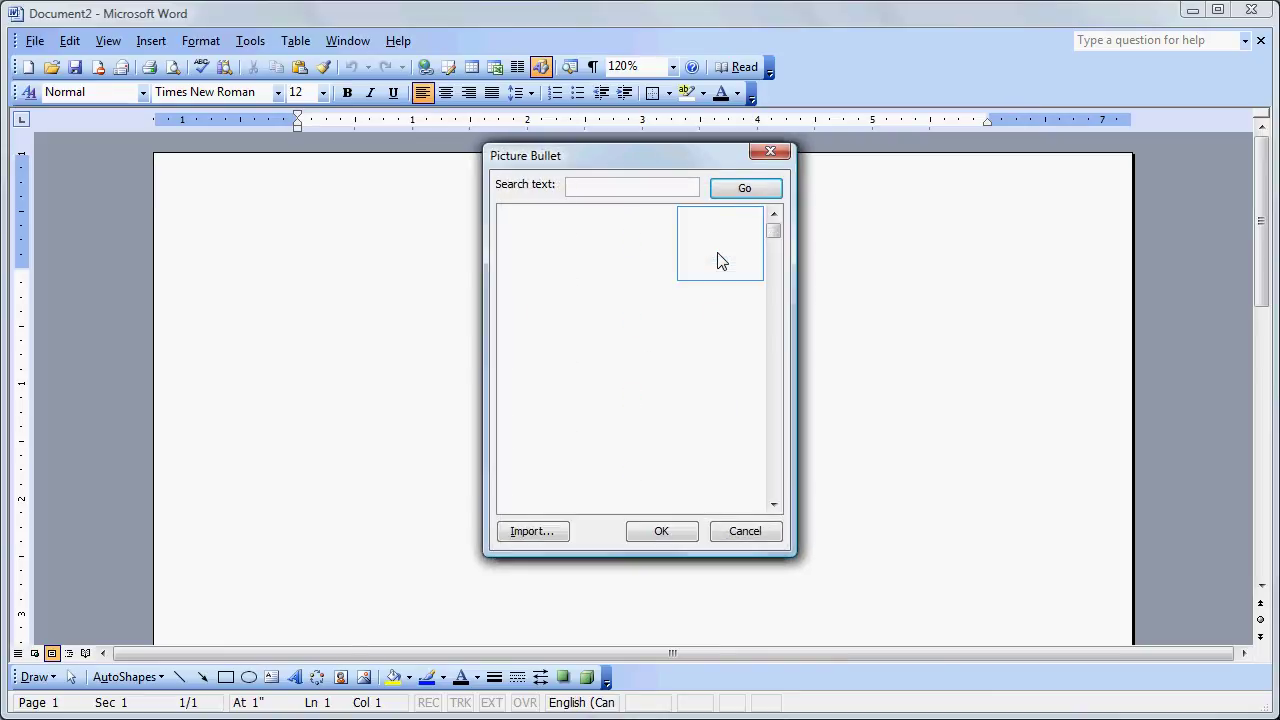
click(732, 531)
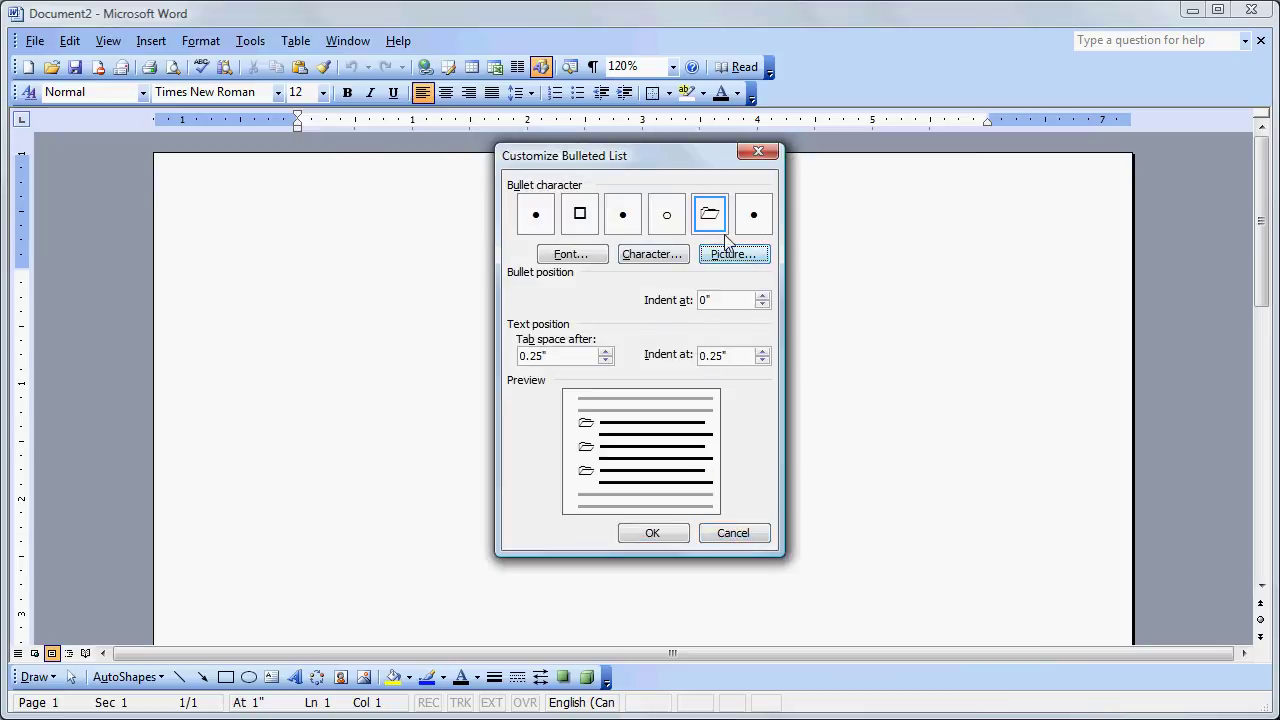
click(638, 532)
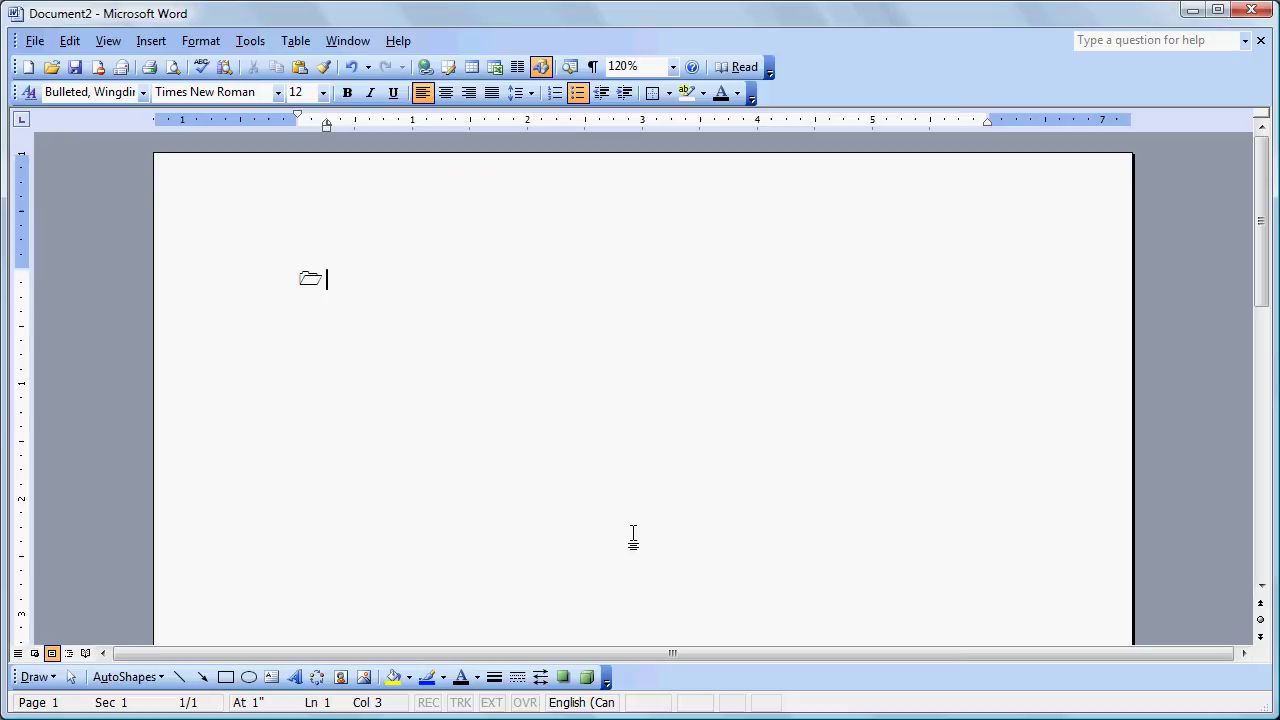
Step: Type 'Bullet 1' and 'Bullet 2' as folder bullets, then demote a new empty bullet below them
text(Bullet 2)
key(BackSpace)
text(1)
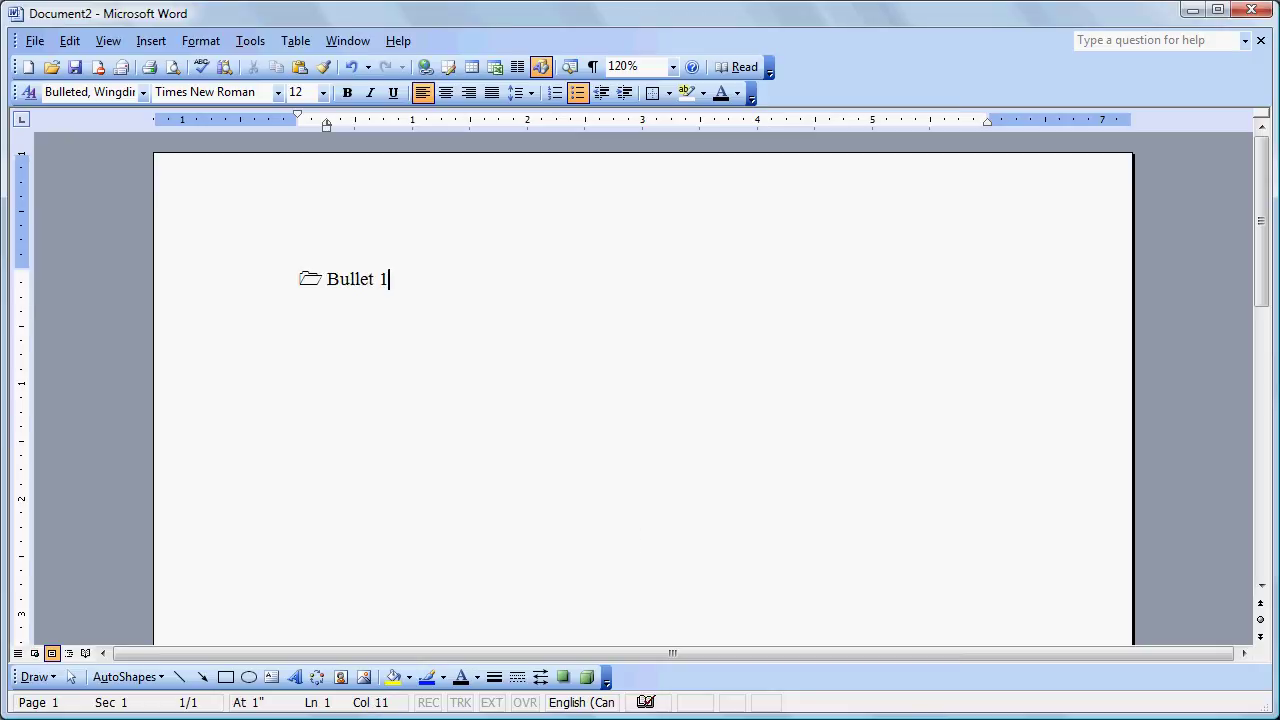
key(Return)
key(Return)
key(Return)
text(Bulle)
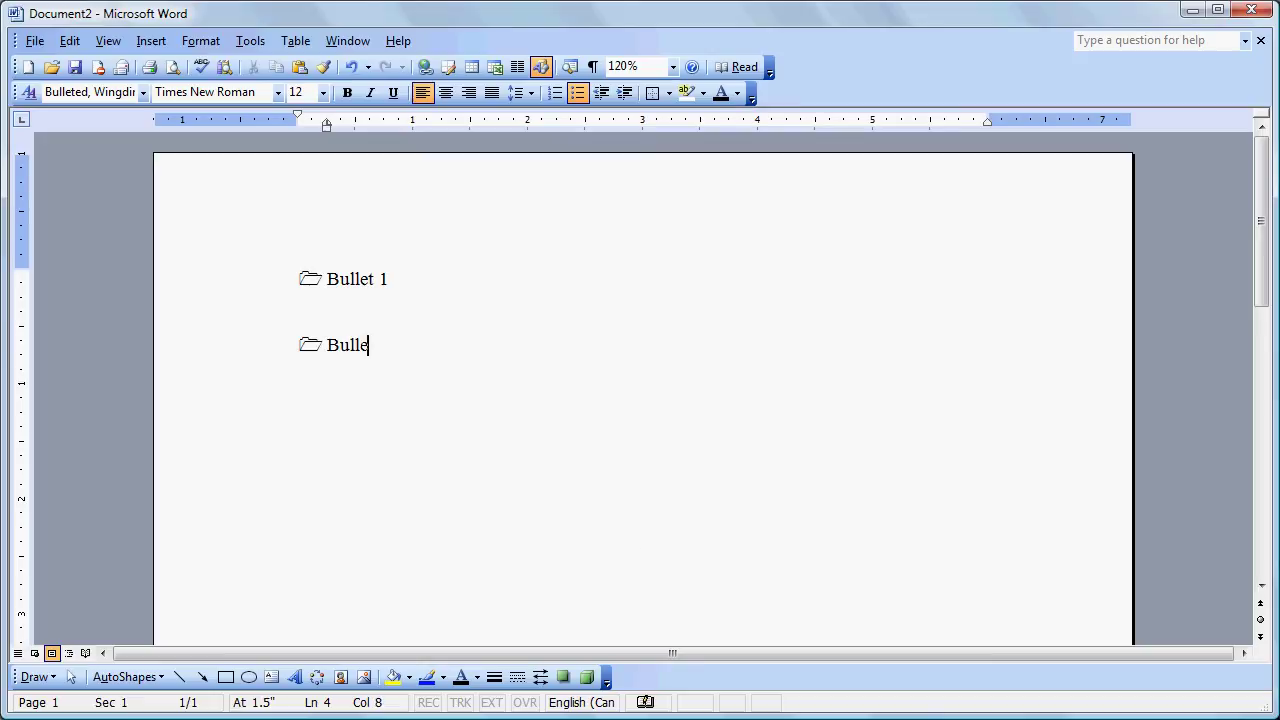
text(t 2)
key(Return)
key(Tab)
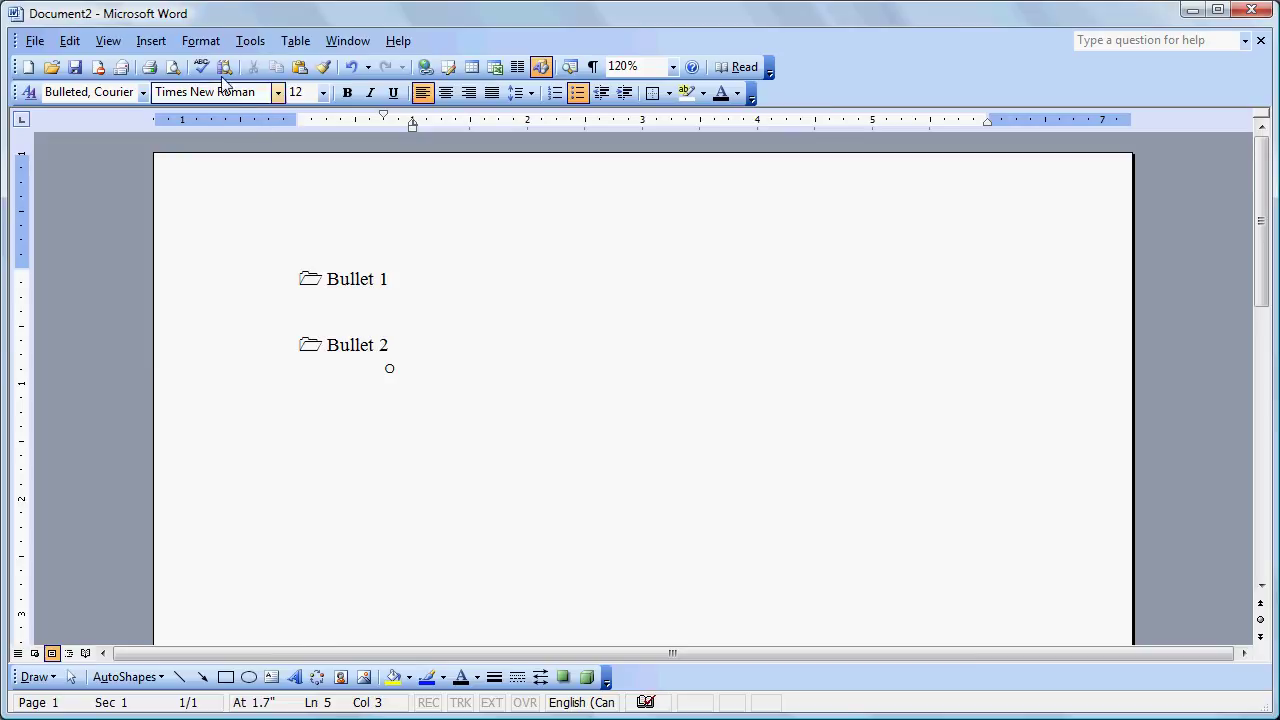
Step: Change the indented sub-bullet's character to the folder symbol via Customize Bulleted List
click(203, 42)
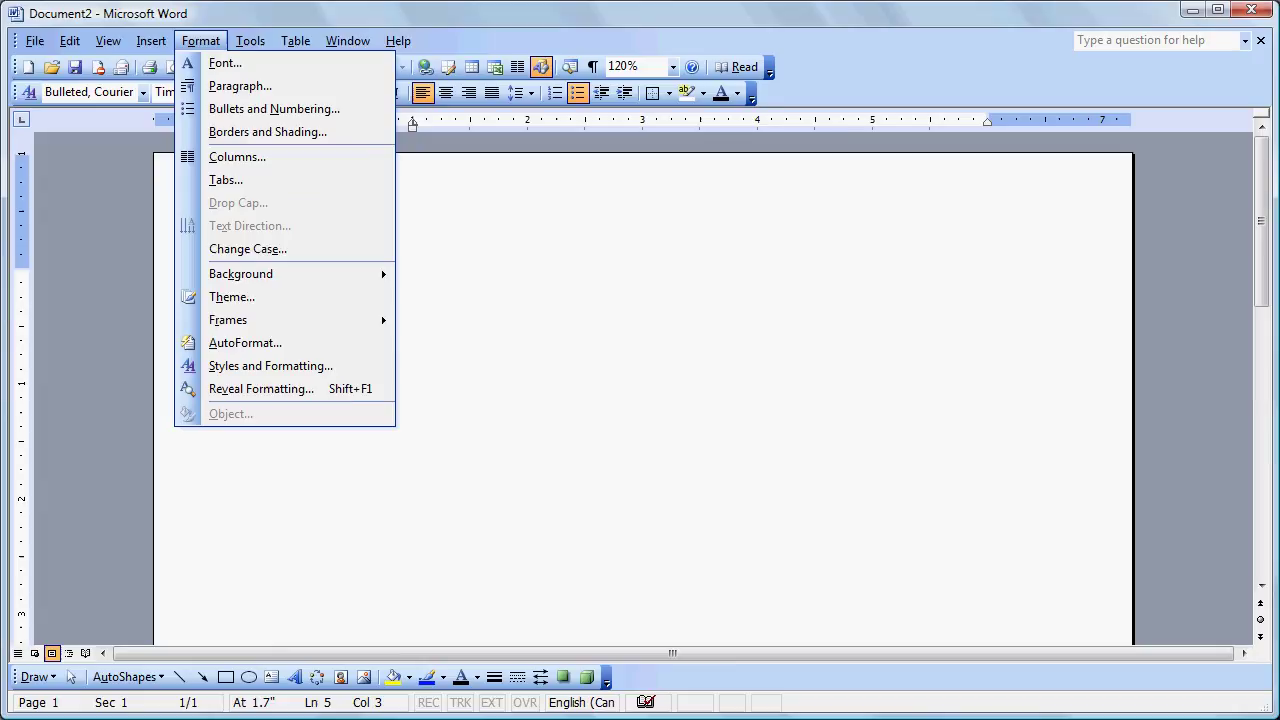
click(422, 627)
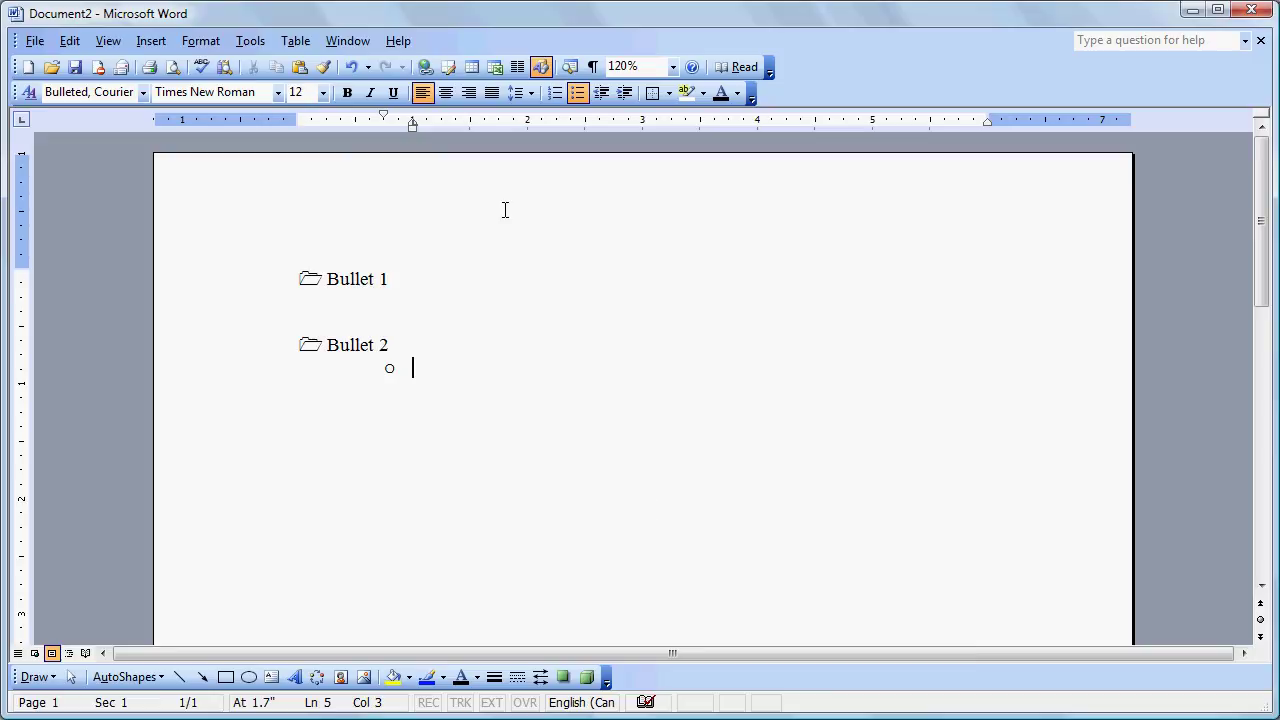
click(205, 45)
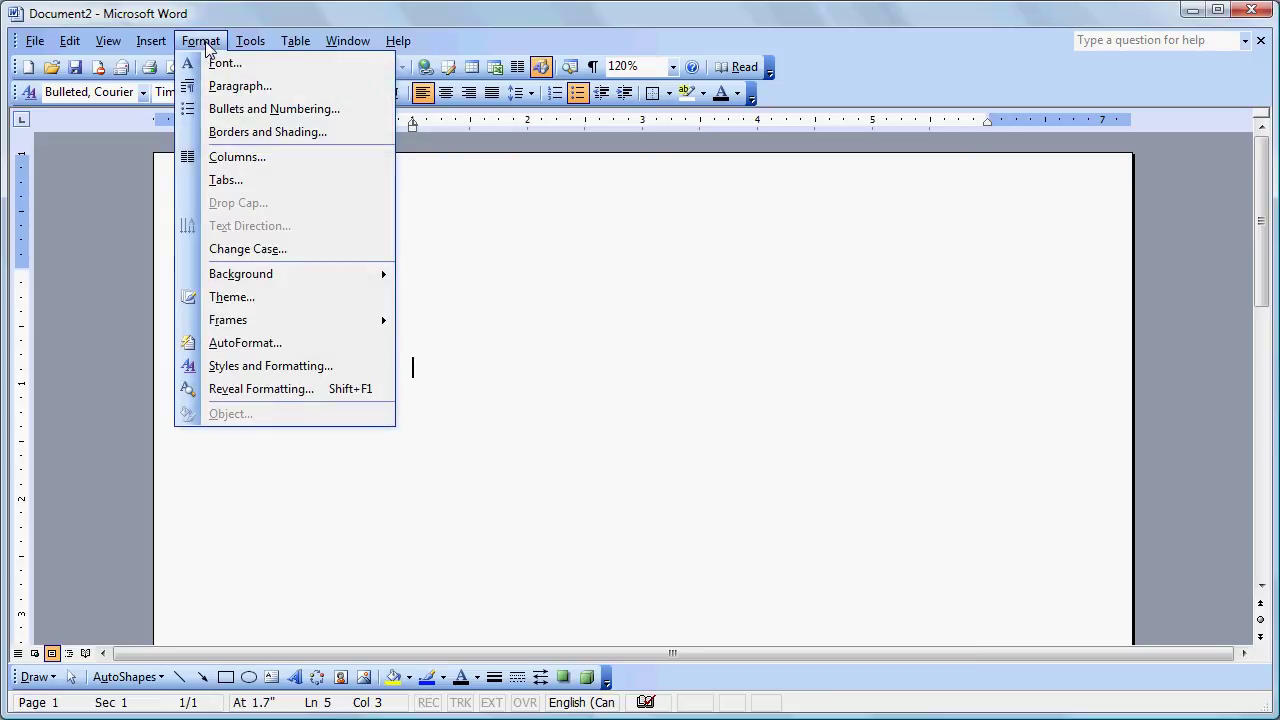
click(260, 109)
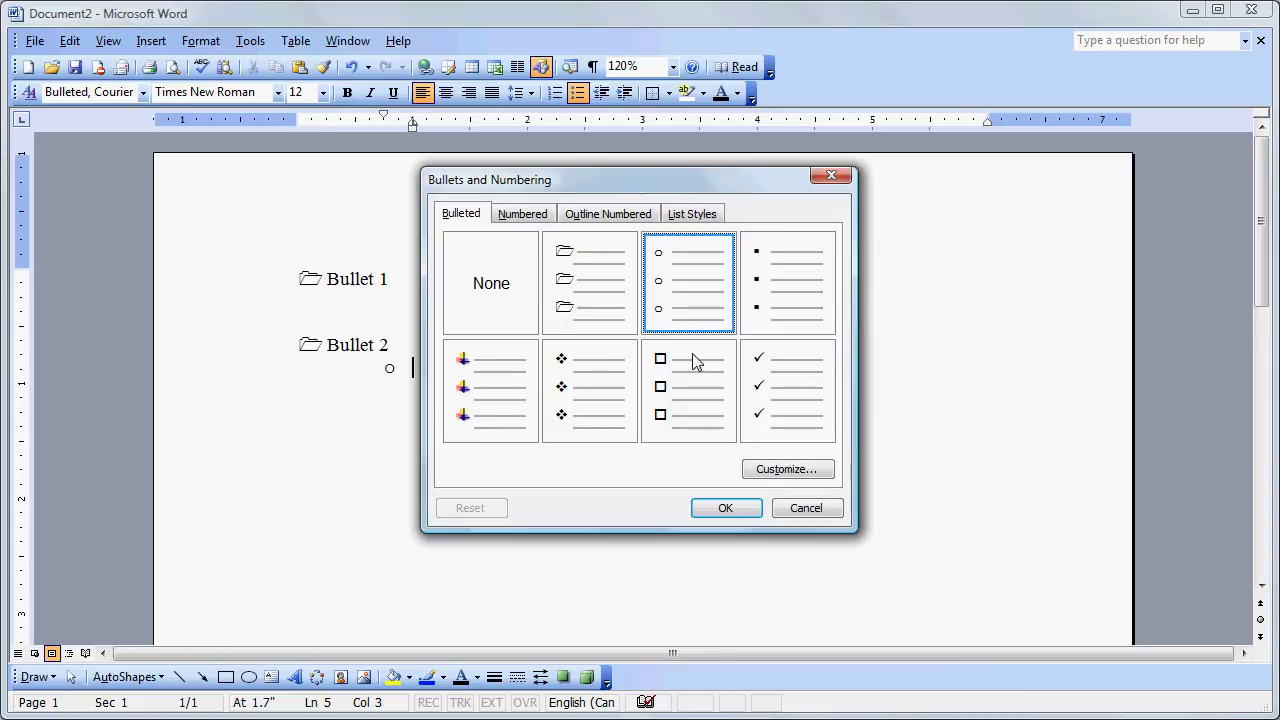
click(773, 470)
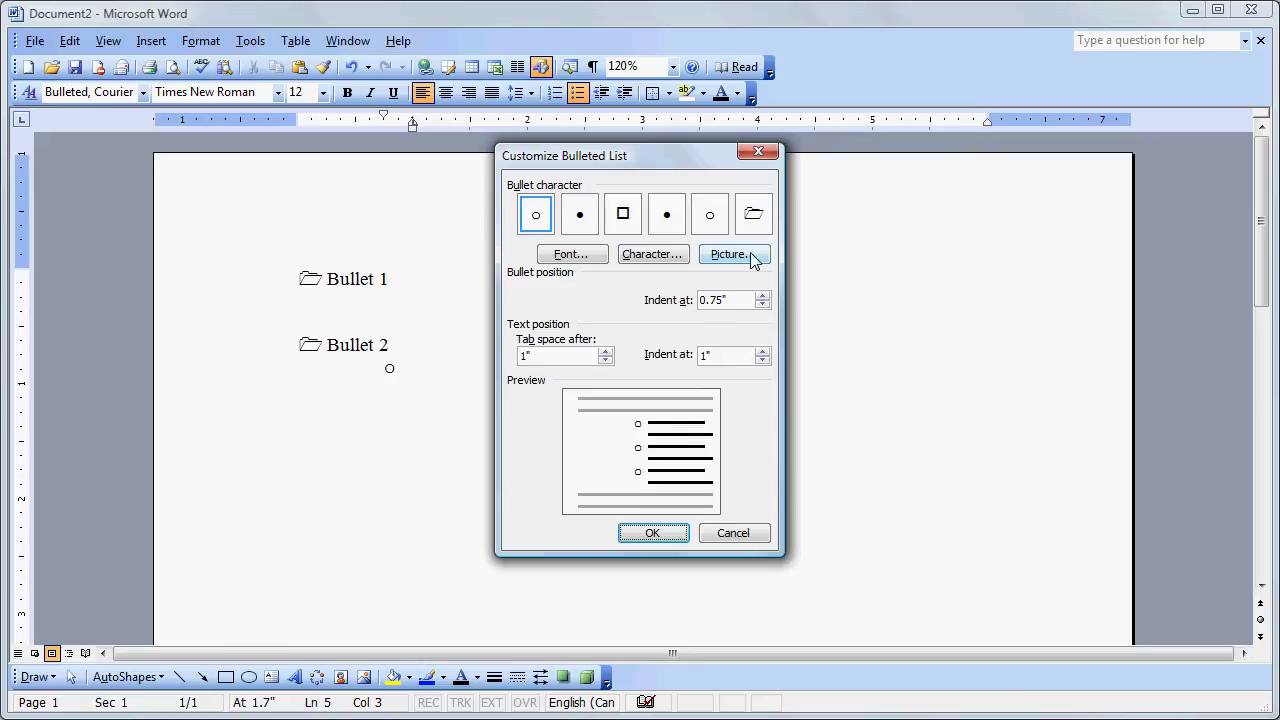
click(752, 218)
click(652, 533)
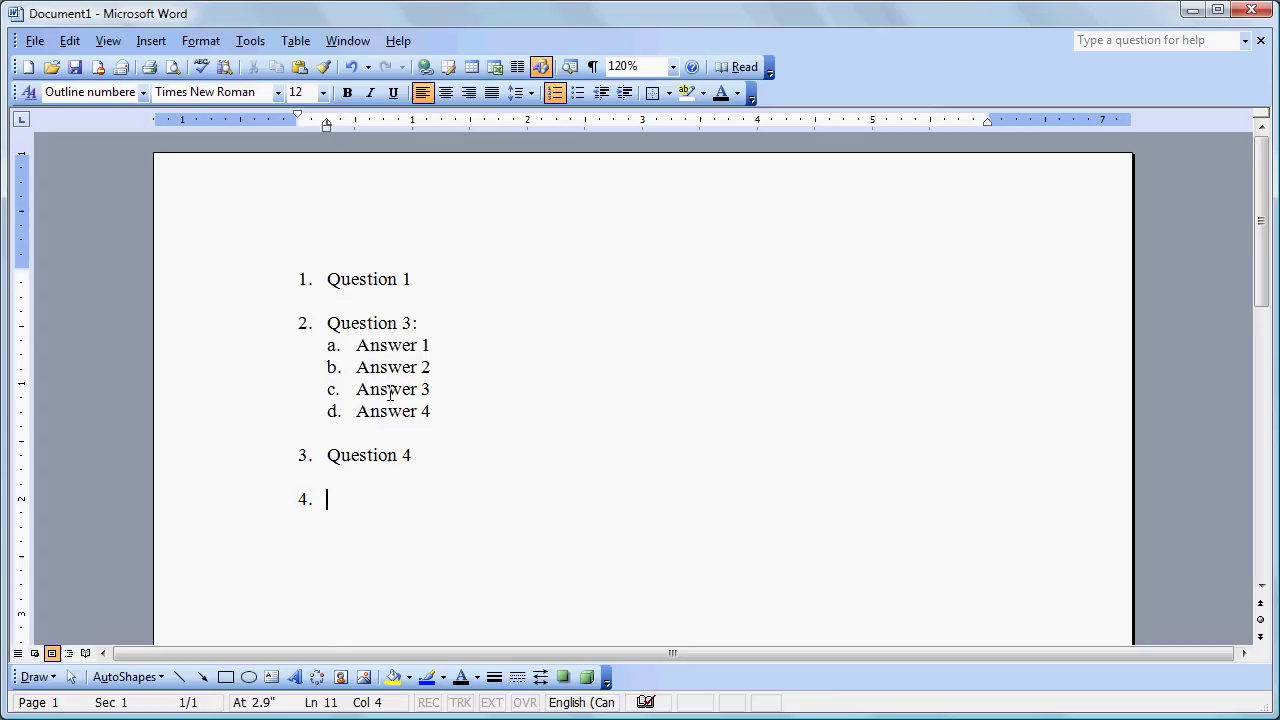
Step: Change the level-2 number format from 'a.' to 'a)' in the Customize Outline Numbered List dialog
click(357, 347)
click(200, 41)
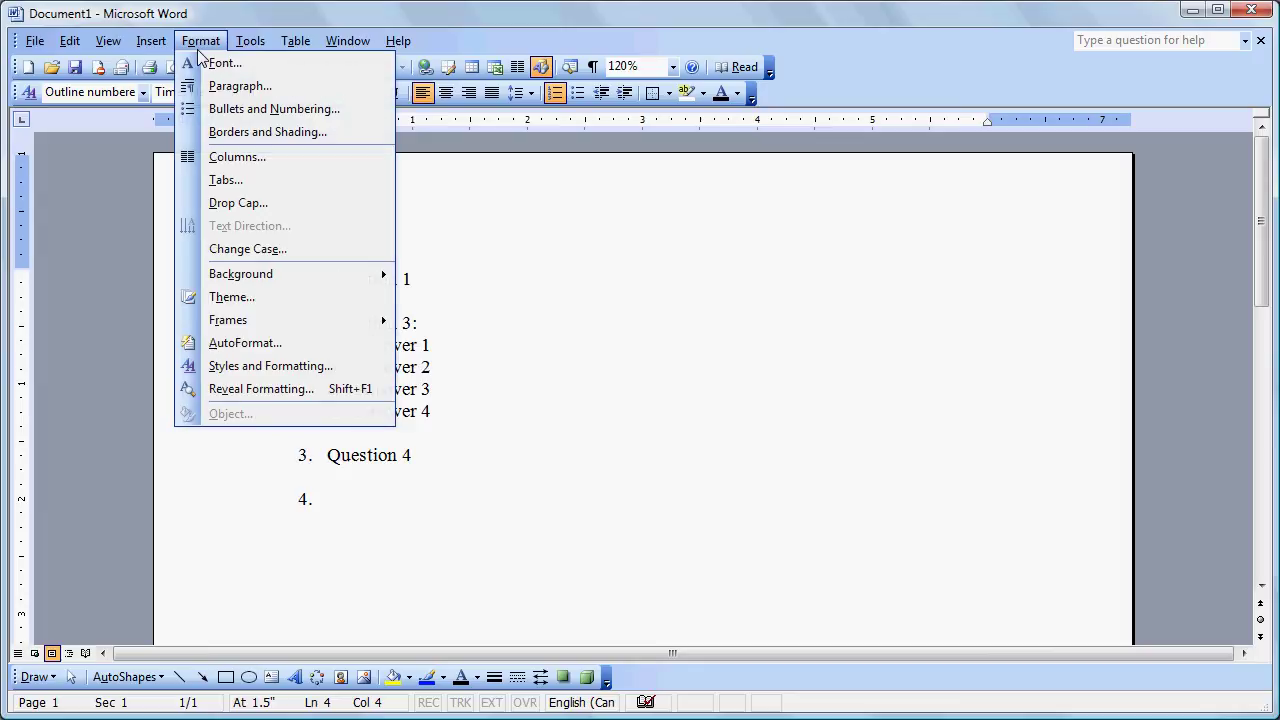
click(222, 109)
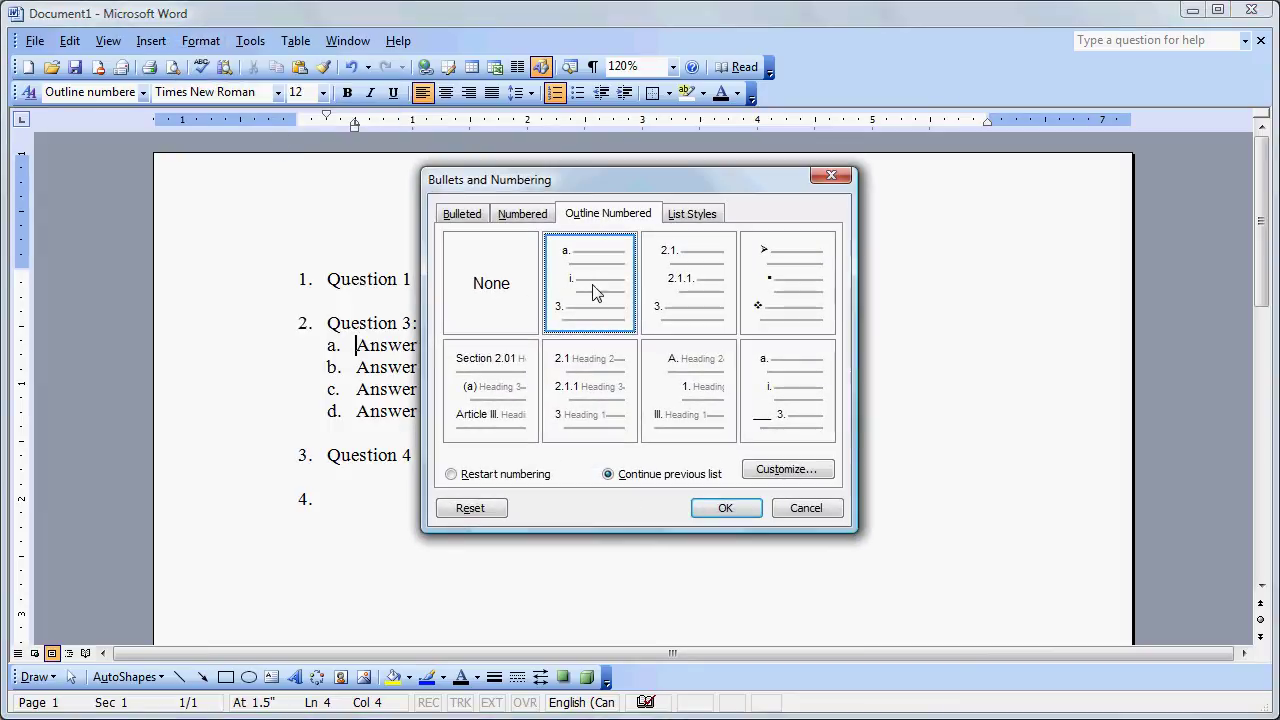
click(766, 469)
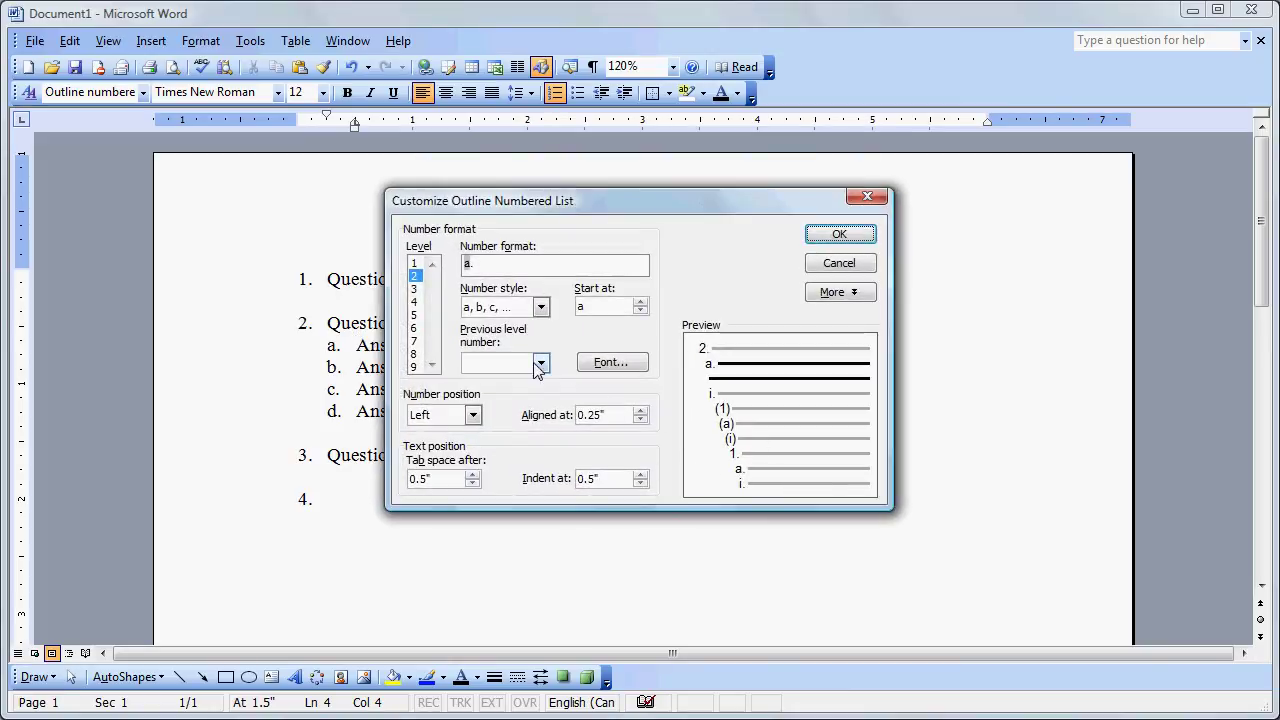
click(415, 263)
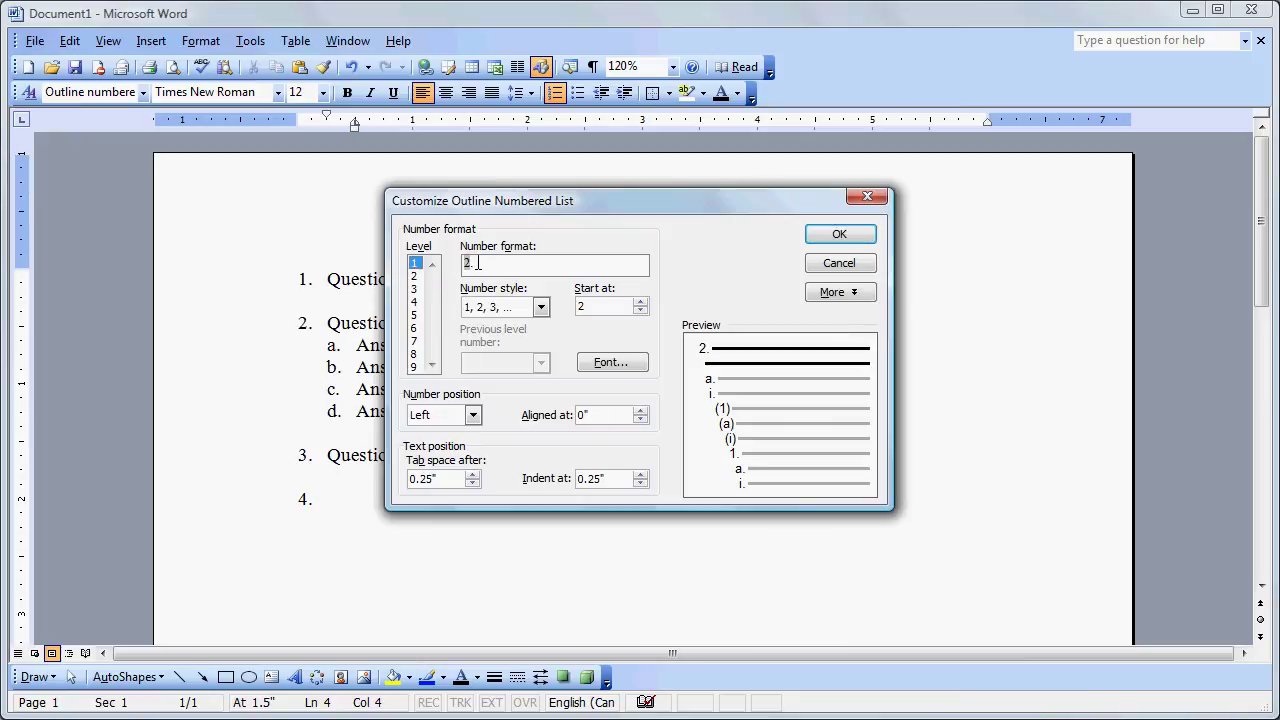
click(415, 276)
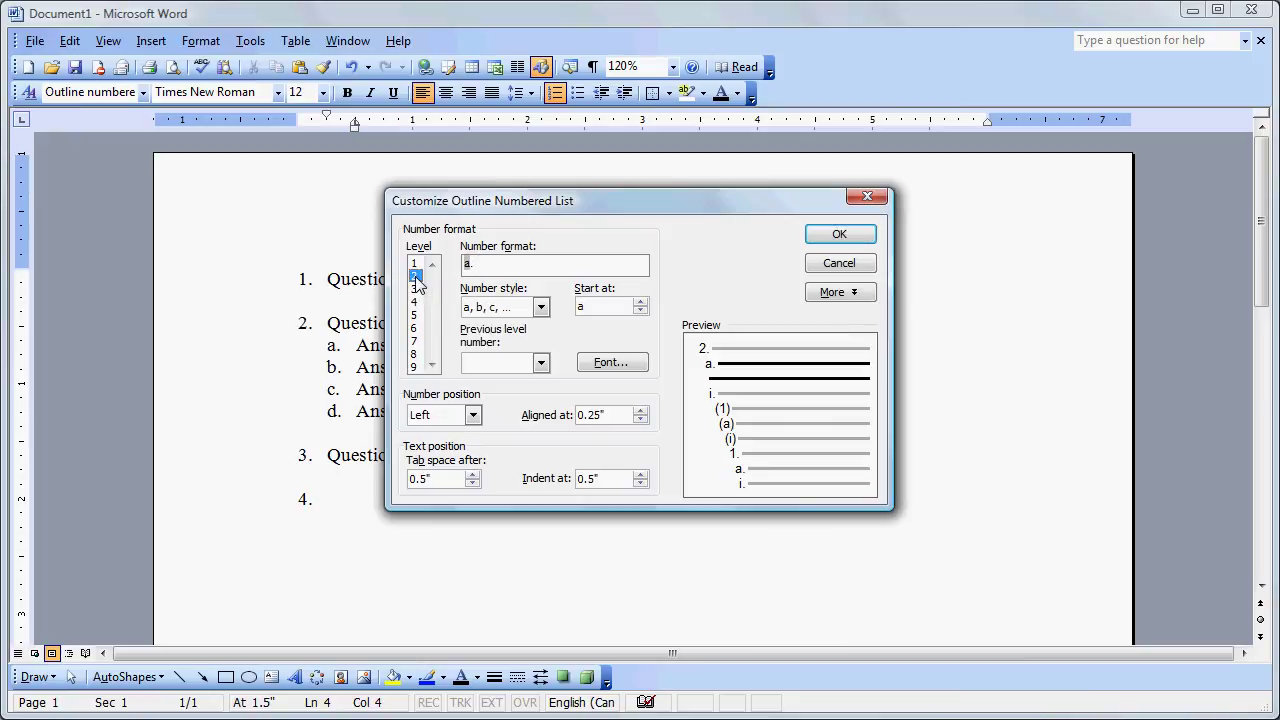
click(476, 263)
text())
click(825, 234)
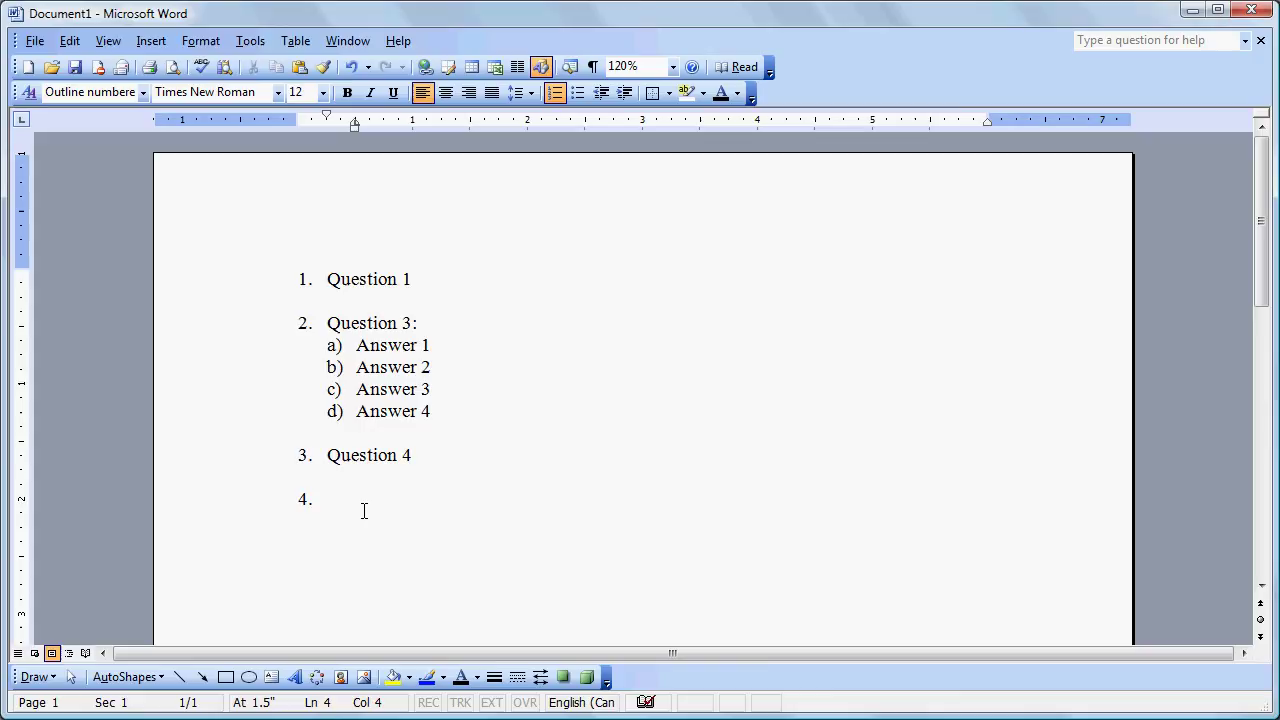
Step: End the list at empty item 4, add blank lines, and resume numbering lower down
click(358, 505)
key(Return)
key(Return)
key(Return)
key(Return)
key(Return)
key(Return)
key(Return)
key(Return)
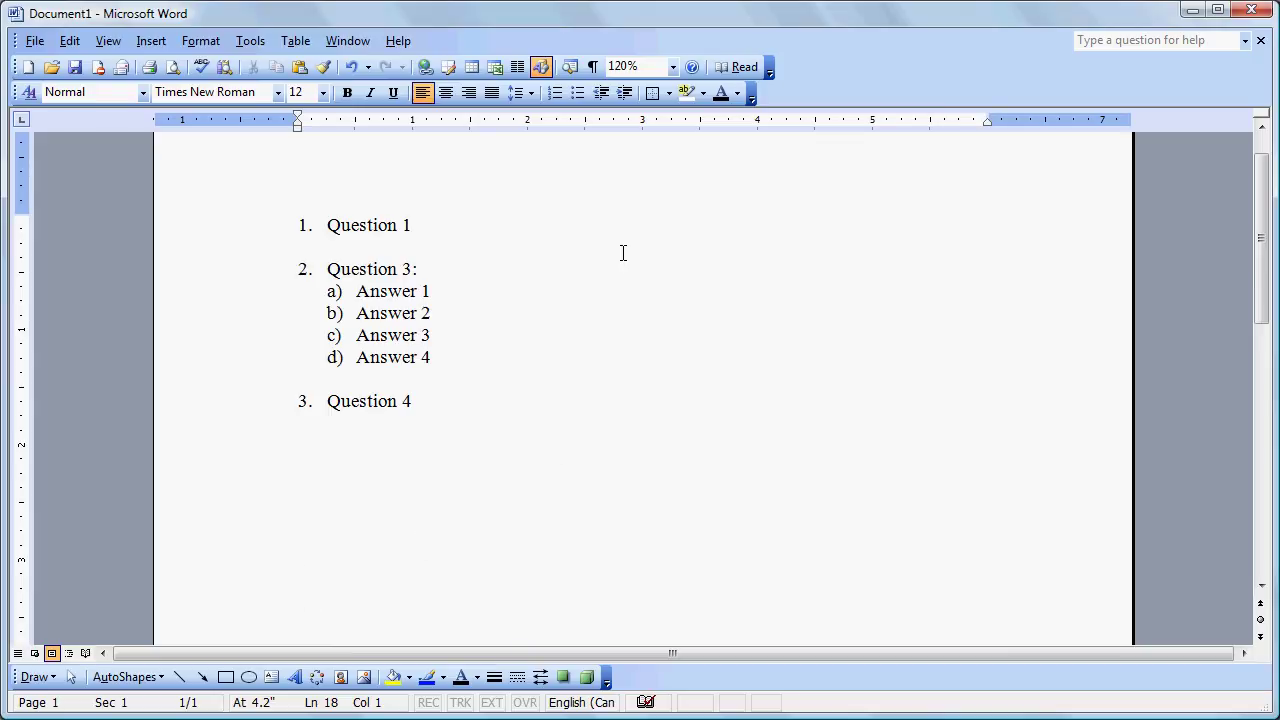
click(556, 93)
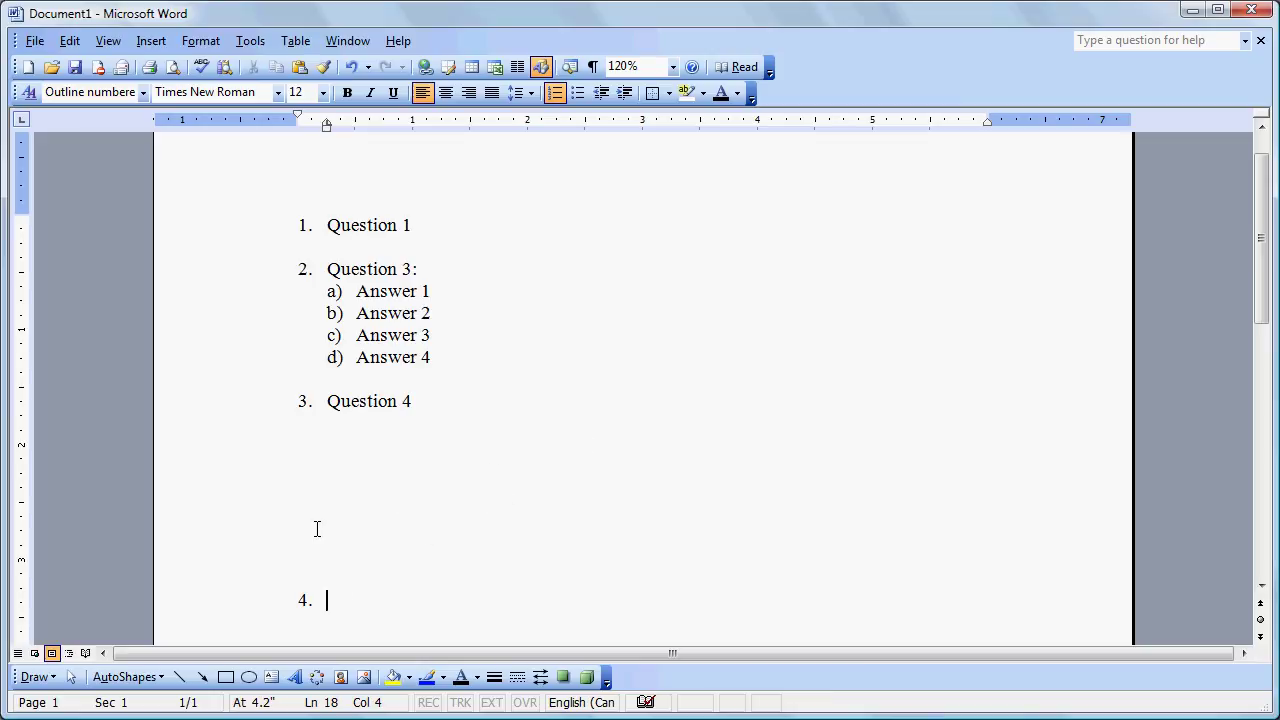
Step: Restart the bottom list at 1 with 'Question 1, Section b', leaving an unindented empty item 2
right_click(325, 600)
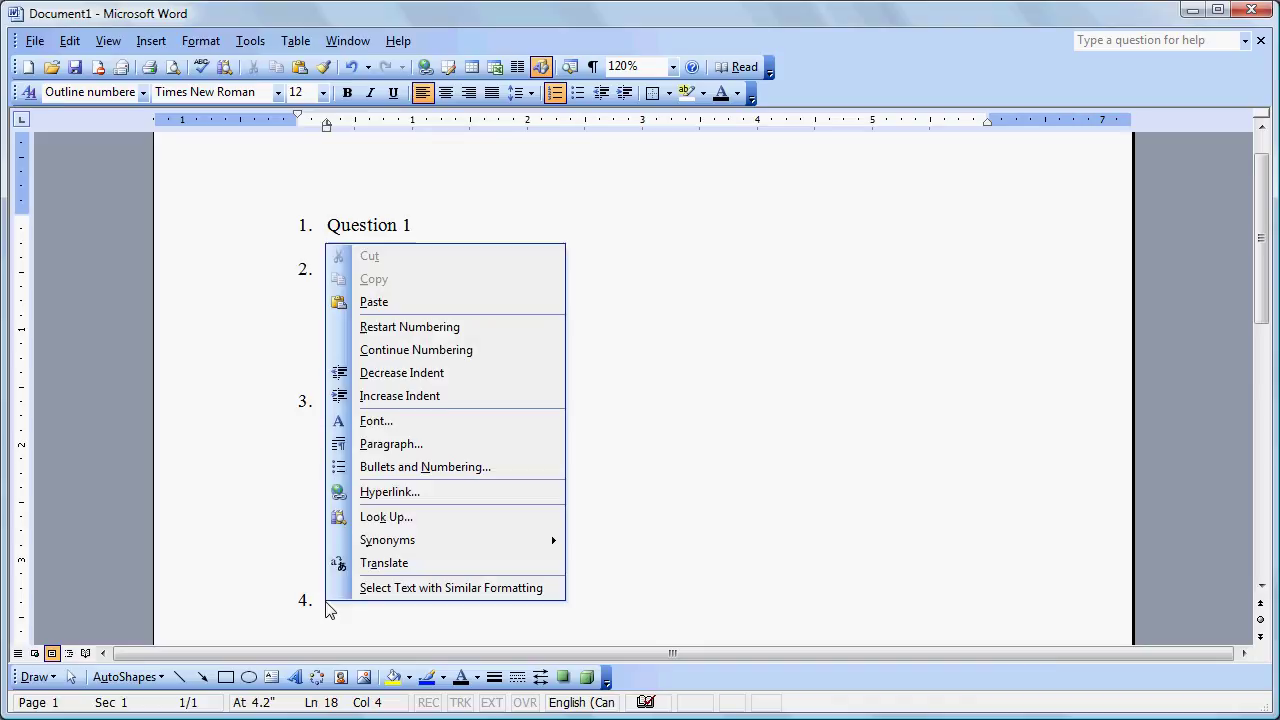
click(410, 329)
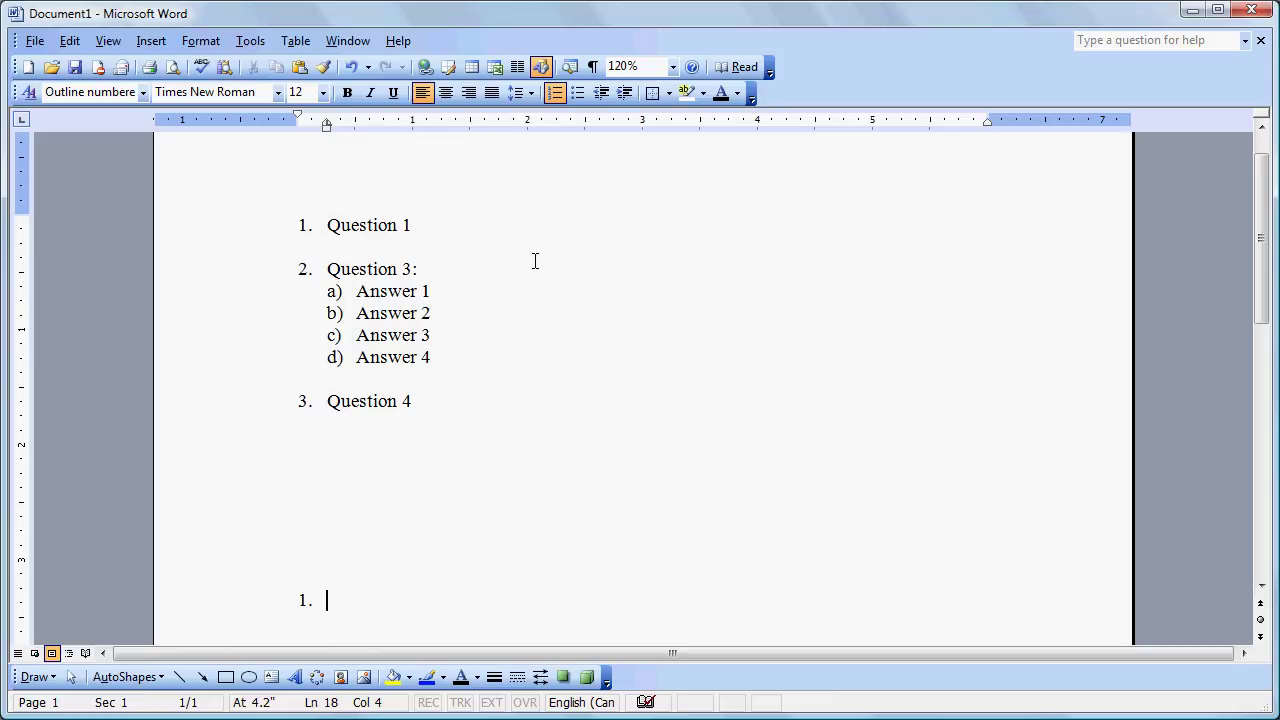
text(Question 1, Secti)
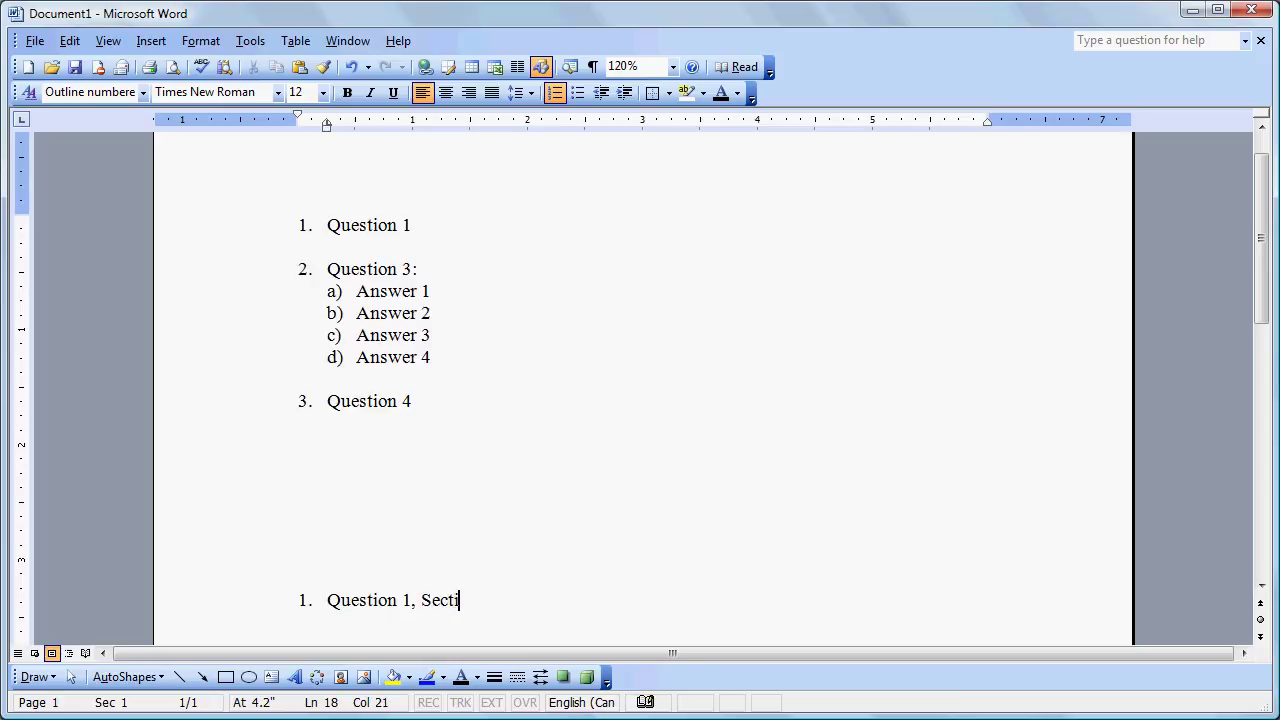
text(on b)
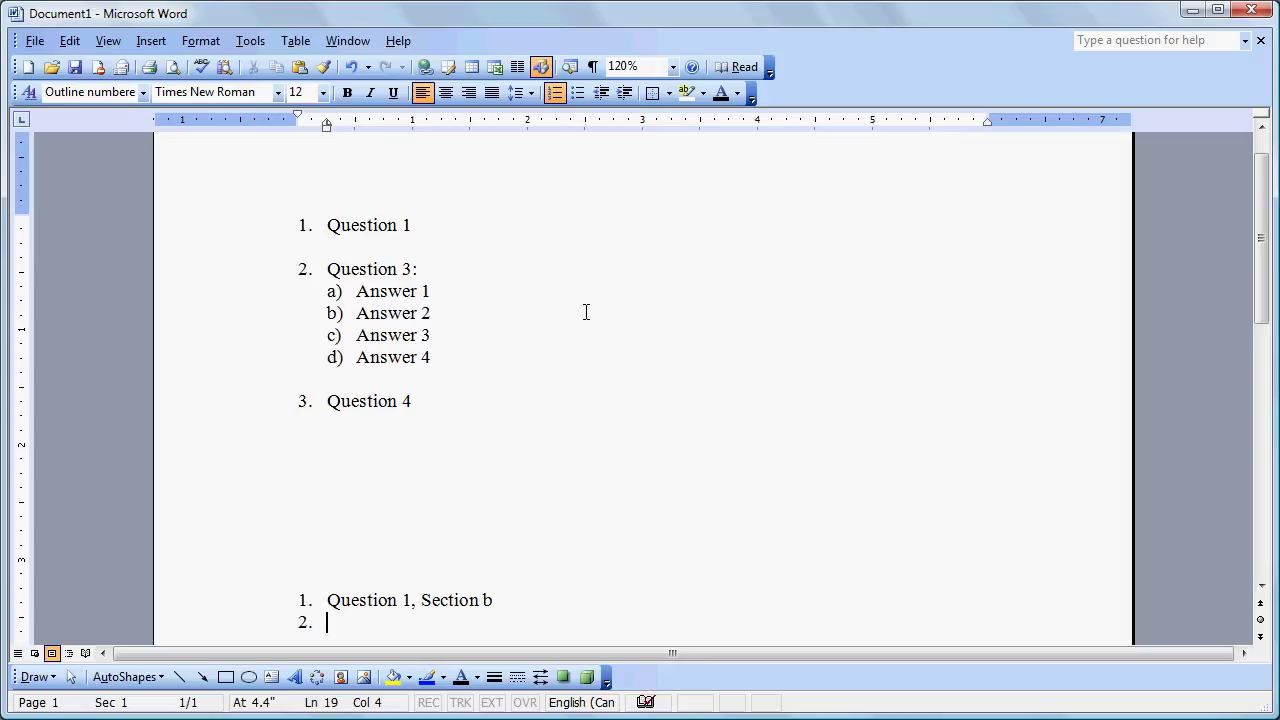
click(625, 93)
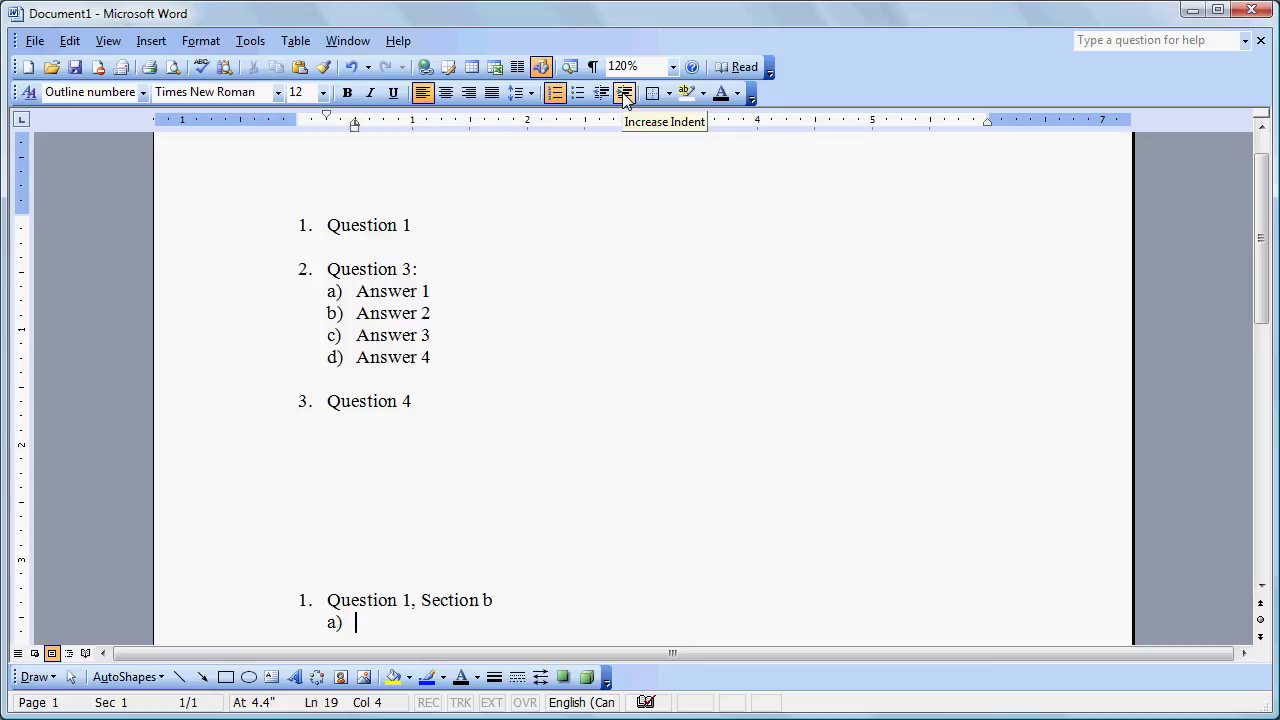
key(shift+Tab)
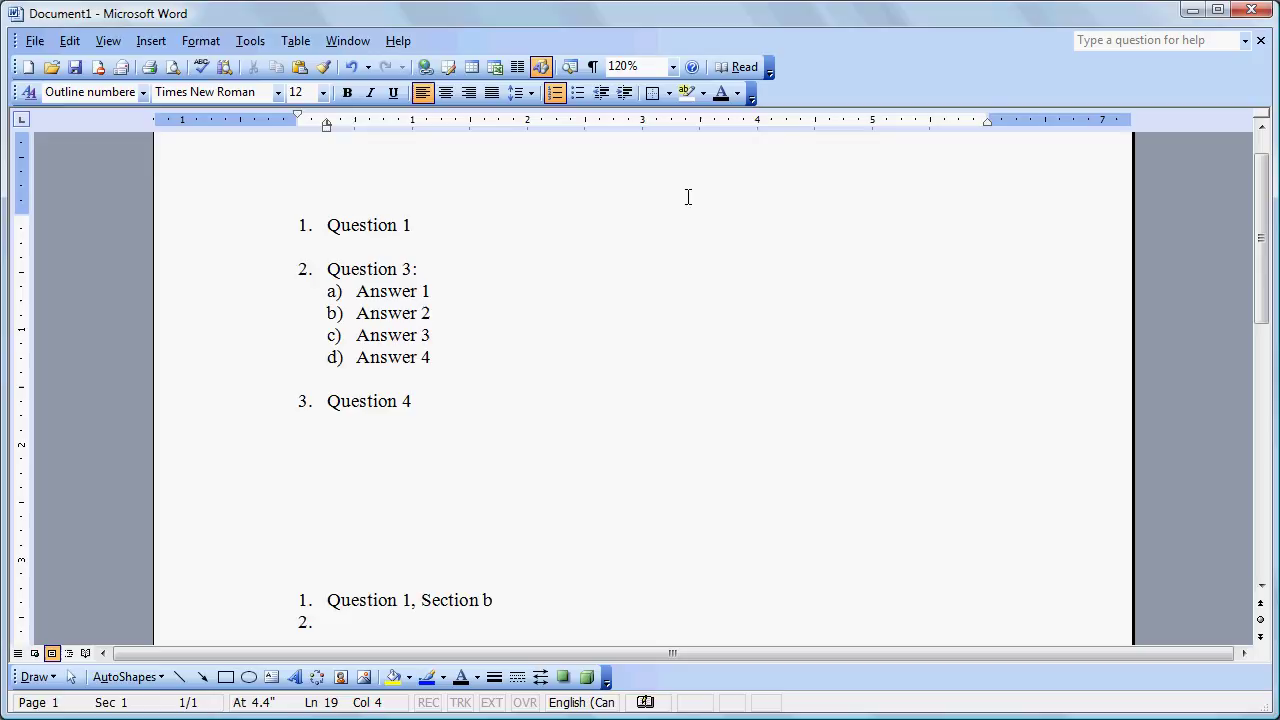